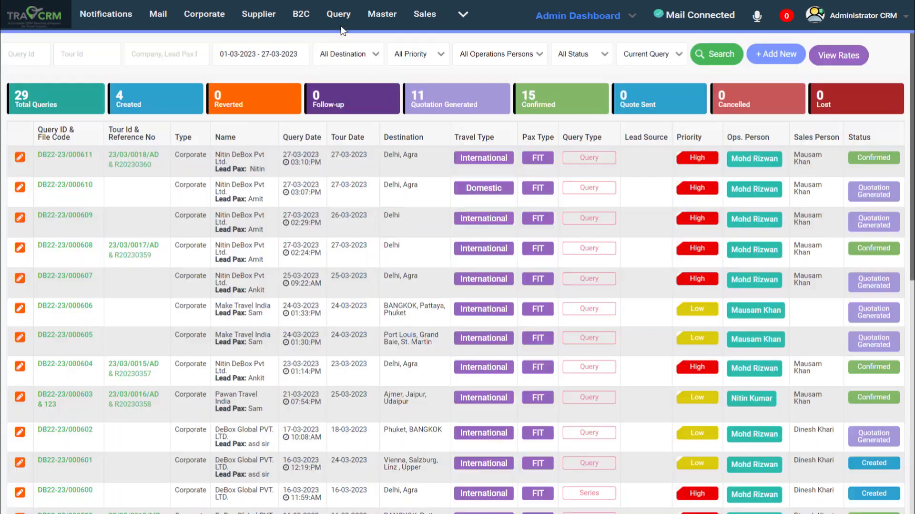
Start a new query, review its contact, tender, travel, service and itinerary sections, and save it.
{"action": "left_click", "coordinate": [789, 62]}
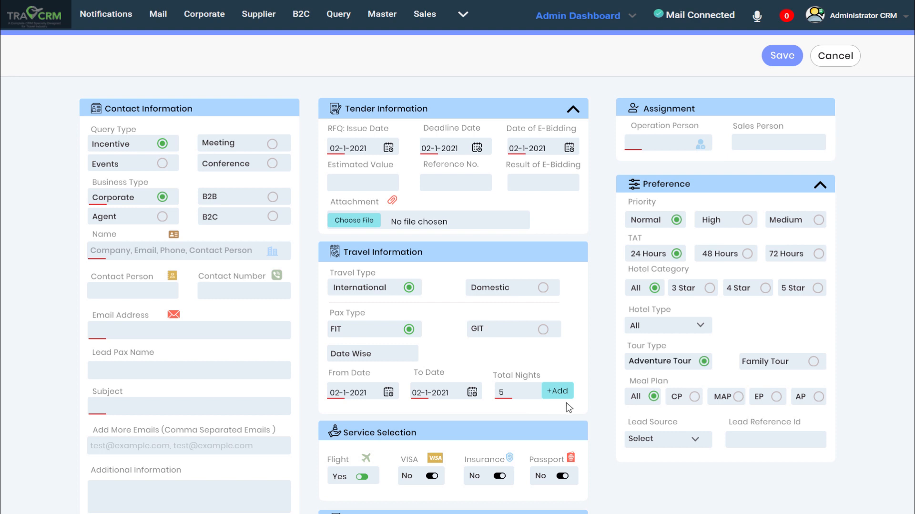
{"action": "scroll", "coordinate": [569, 407], "scroll_direction": "down", "scroll_amount": 8}
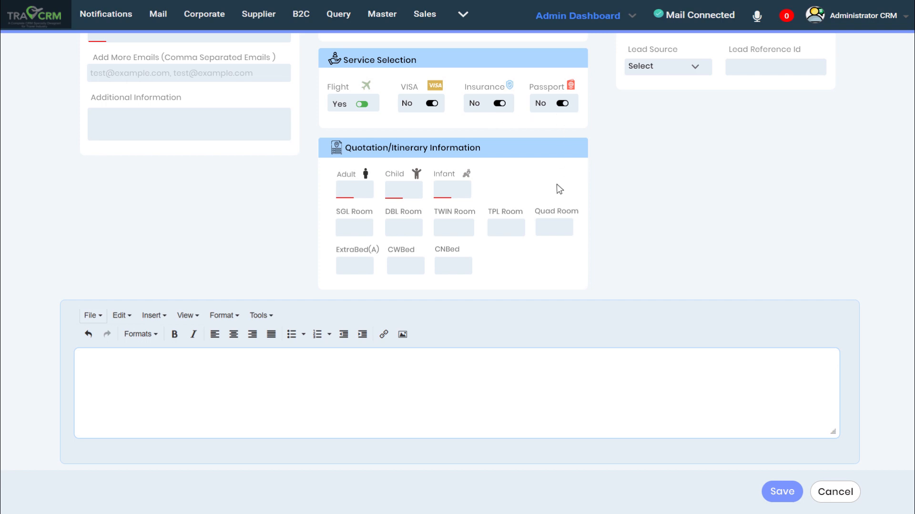
{"action": "scroll", "coordinate": [546, 276], "scroll_direction": "up", "scroll_amount": 4}
{"action": "scroll", "coordinate": [547, 279], "scroll_direction": "up", "scroll_amount": 2}
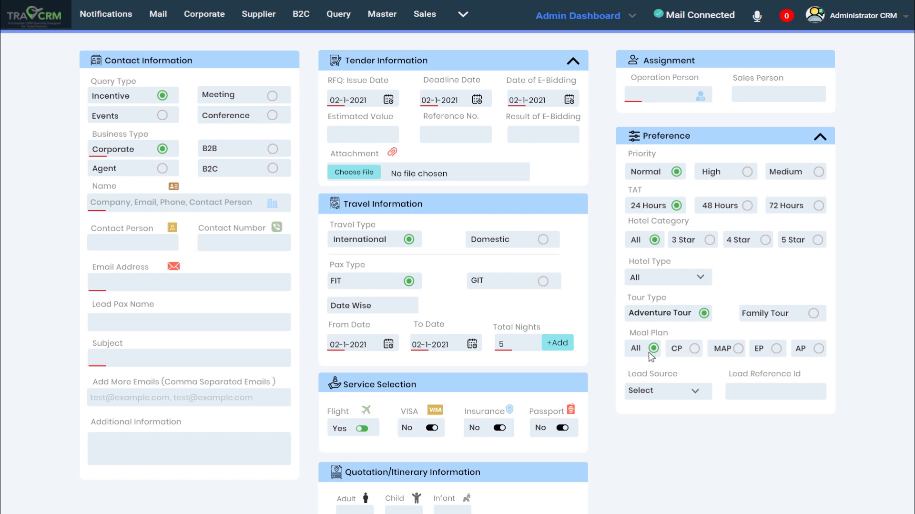
{"action": "scroll", "coordinate": [811, 362], "scroll_direction": "down", "scroll_amount": 6}
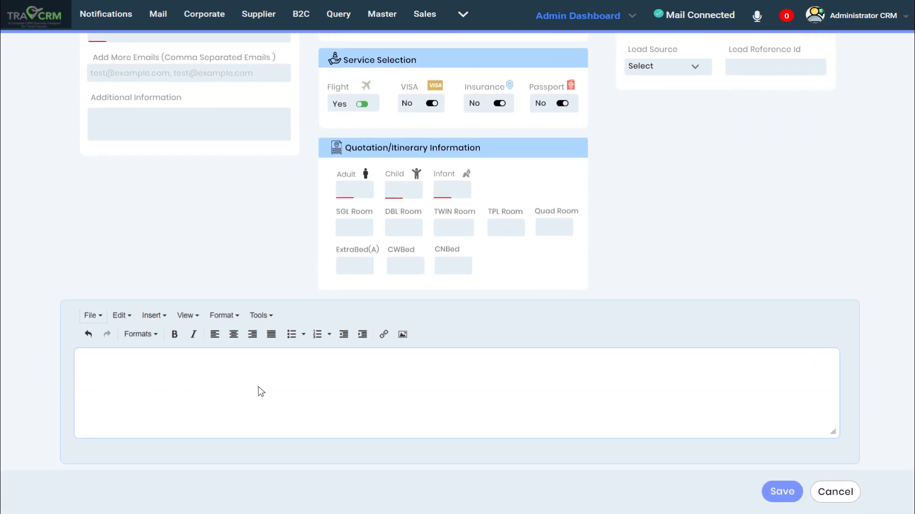
{"action": "left_click", "coordinate": [782, 492]}
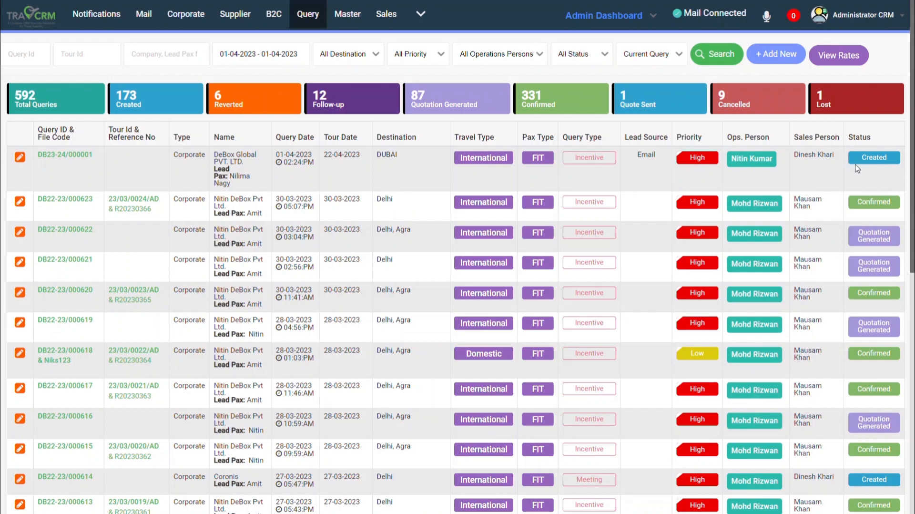
Open the newest DeBox Global query in the list and examine its important links, supplier, to-do list and client sections.
{"action": "left_click", "coordinate": [62, 155]}
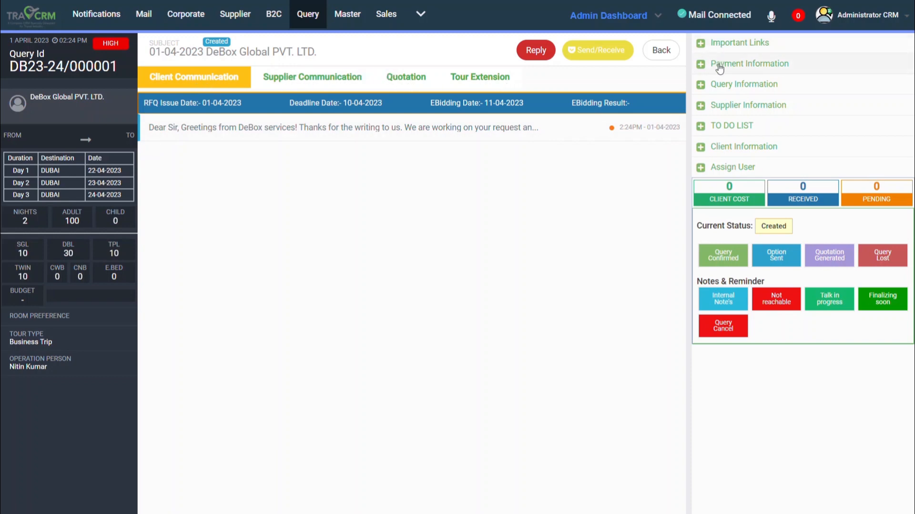
{"action": "left_click", "coordinate": [701, 44]}
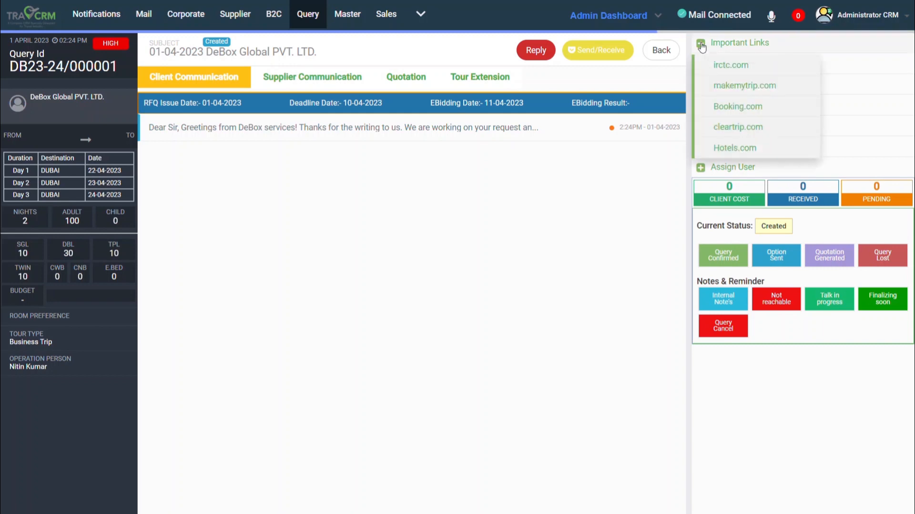
{"action": "left_click", "coordinate": [705, 67]}
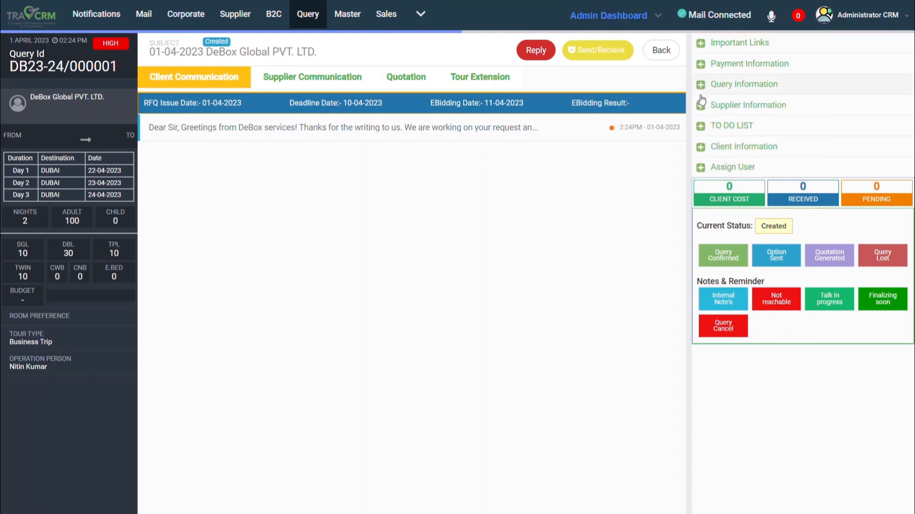
{"action": "left_click", "coordinate": [704, 108]}
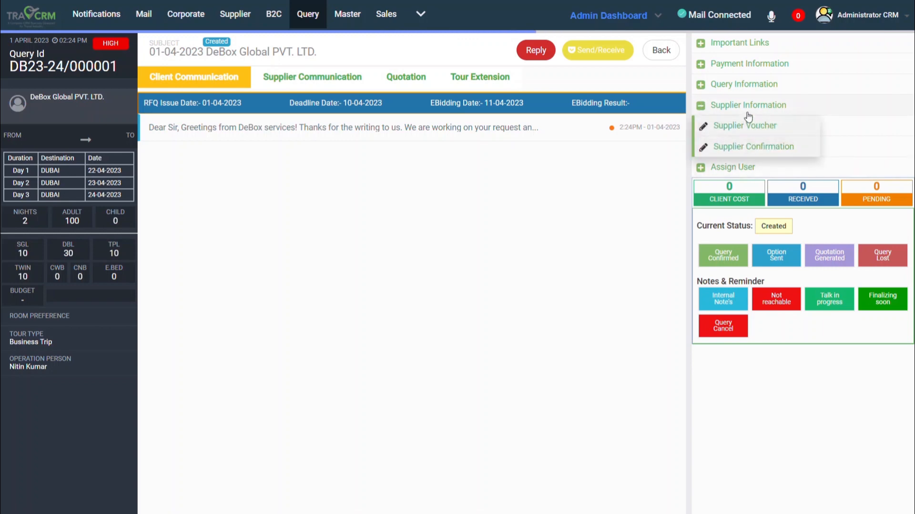
{"action": "left_click", "coordinate": [704, 100]}
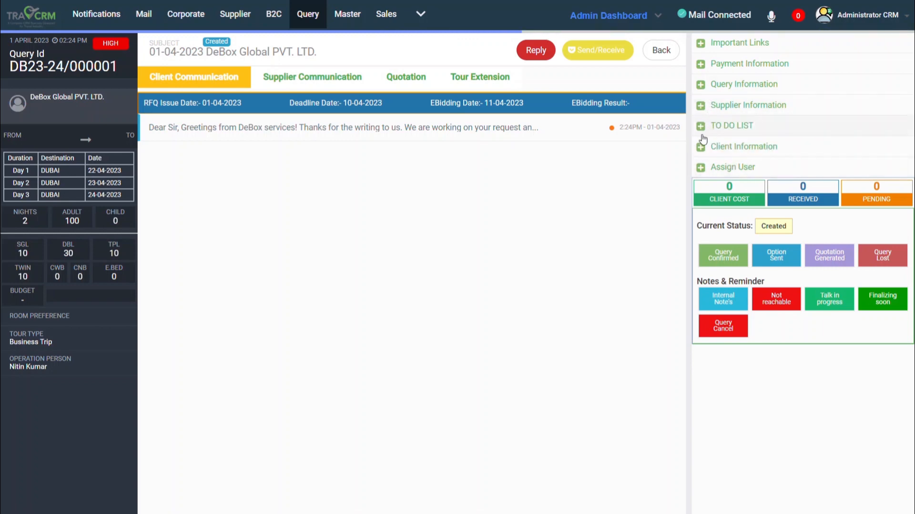
{"action": "left_click", "coordinate": [701, 128]}
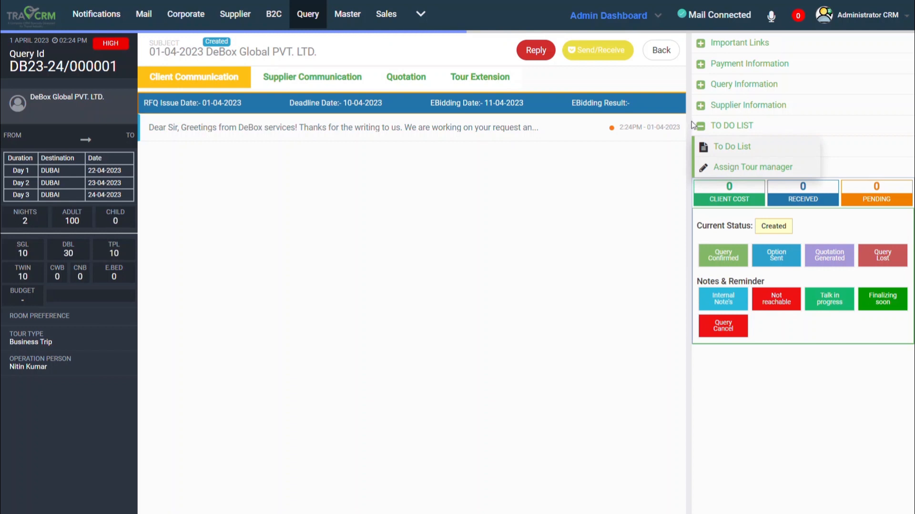
{"action": "left_click", "coordinate": [700, 126]}
{"action": "left_click", "coordinate": [703, 148]}
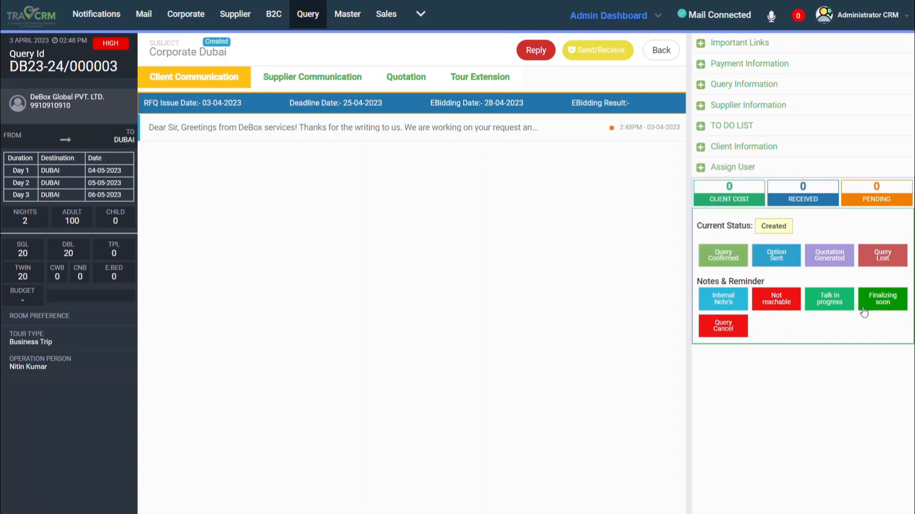
Save a talk-in-progress note "call in a day" at the initial stage, with a reminder on 05/04/2023 at 10:00 AM.
{"action": "left_click", "coordinate": [832, 302]}
{"action": "type", "text": "call"}
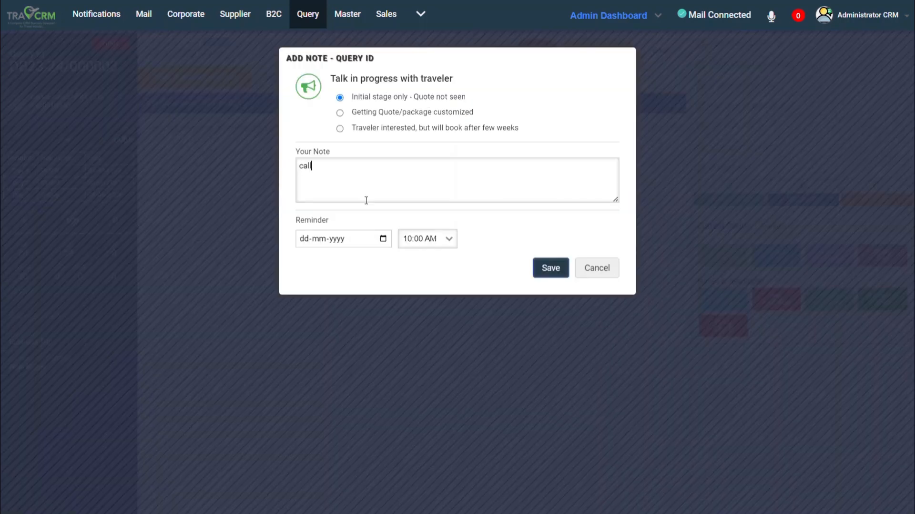
{"action": "type", "text": " in a day"}
{"action": "left_click", "coordinate": [383, 239]}
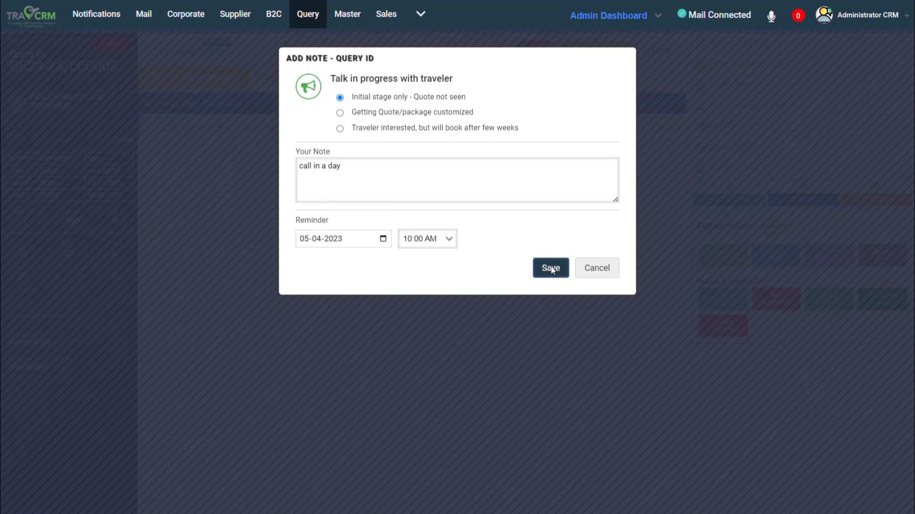
{"action": "left_click", "coordinate": [552, 268]}
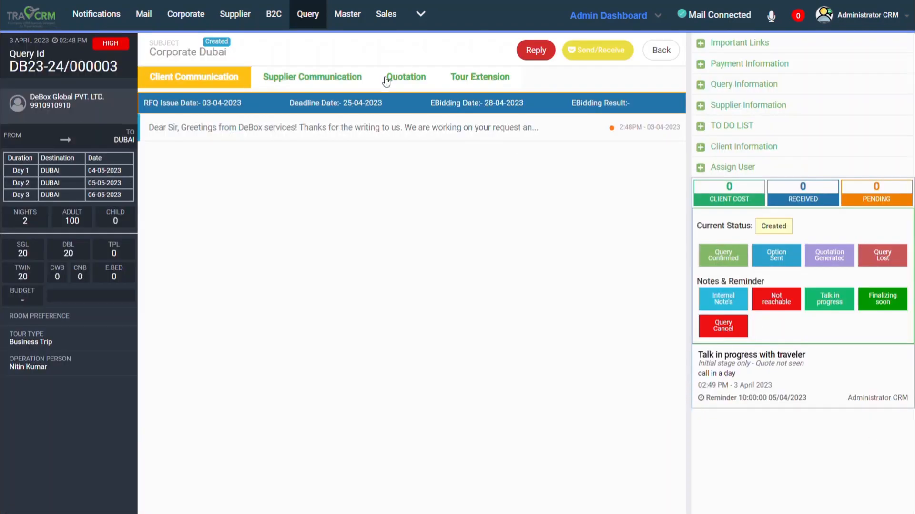
Create a Corporate Dubai quotation with Single Hotel Category, Single Slab and Service Wise calculation, and add the test1 itinerary information to Day 1.
{"action": "left_click", "coordinate": [407, 77]}
{"action": "left_click", "coordinate": [599, 47]}
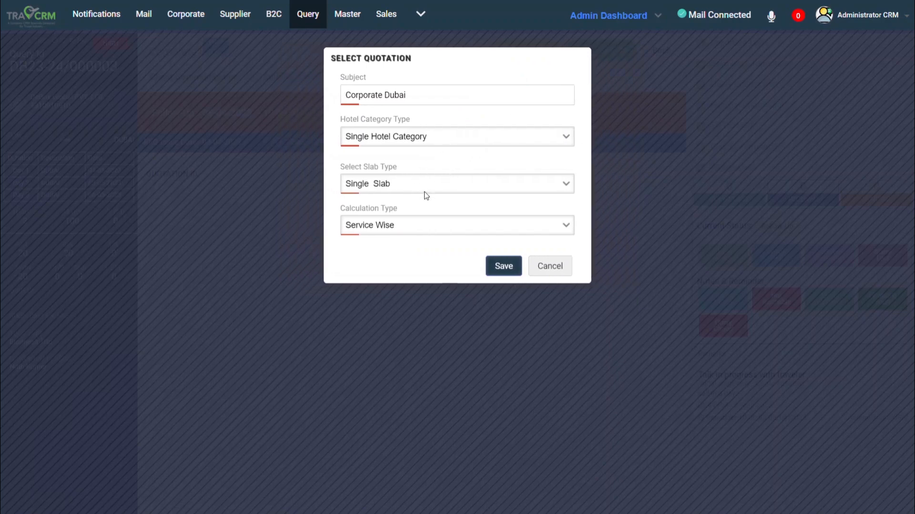
{"action": "left_click", "coordinate": [422, 218]}
{"action": "left_click", "coordinate": [504, 267]}
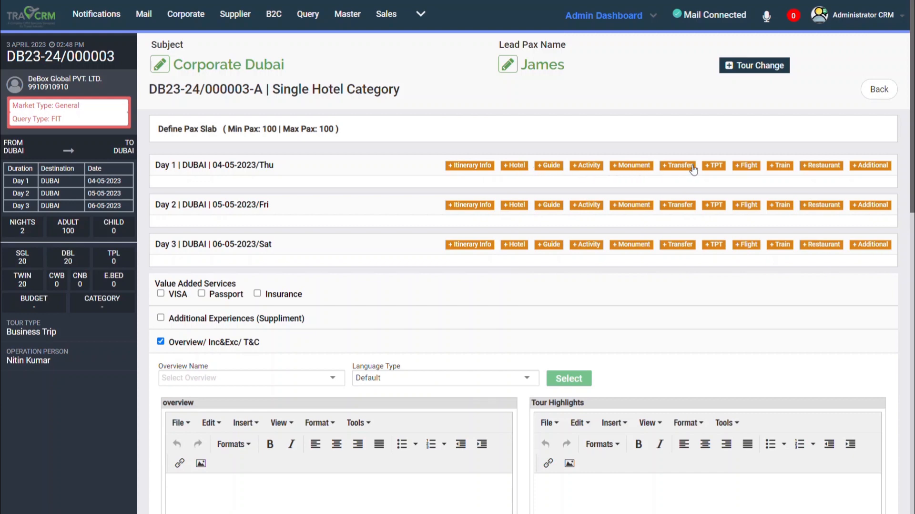
{"action": "left_click", "coordinate": [482, 167]}
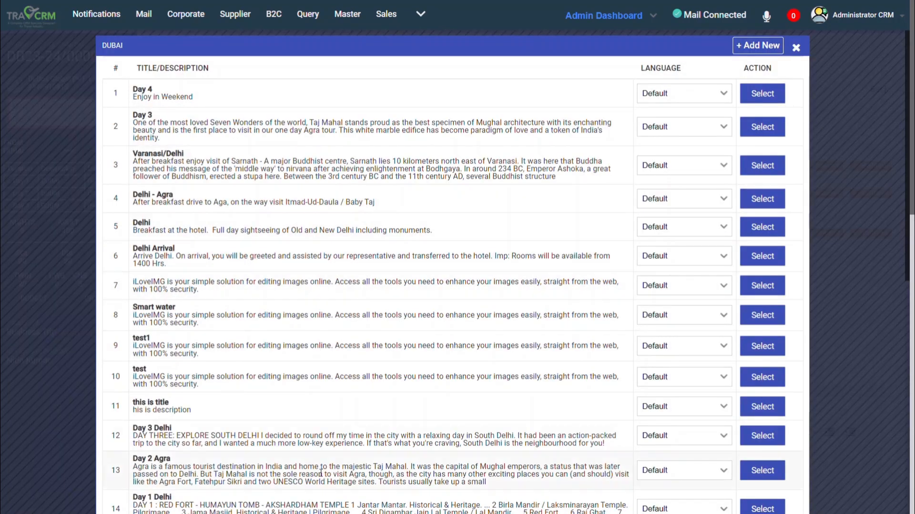
{"action": "left_click", "coordinate": [767, 348]}
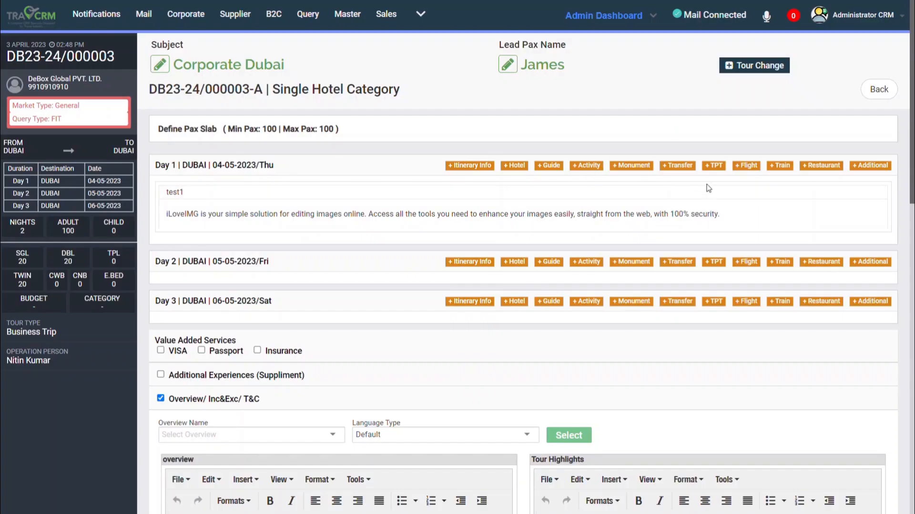
Add the Admiral Plaza hotel from Day 1, priced at INR 3000 single and 5500 double for a Deluxe room, CP, 20 rooms each.
{"action": "left_click", "coordinate": [521, 167]}
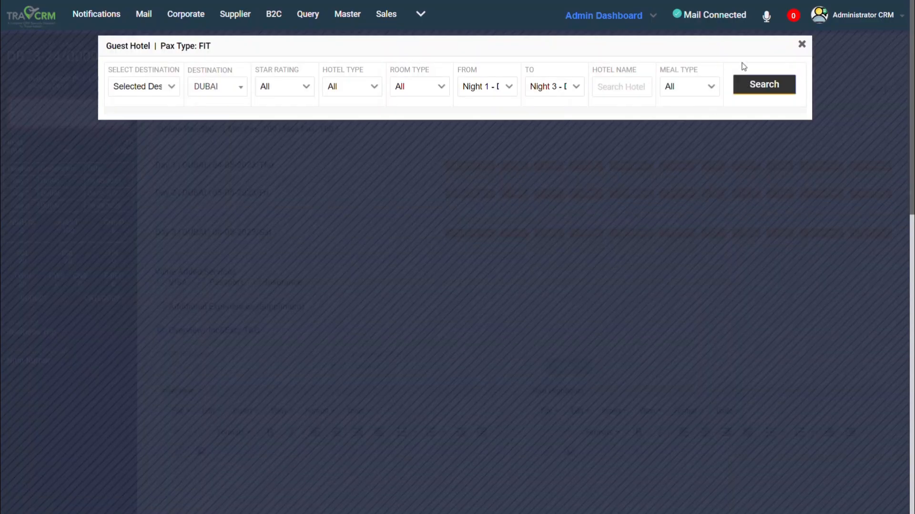
{"action": "left_click", "coordinate": [750, 86]}
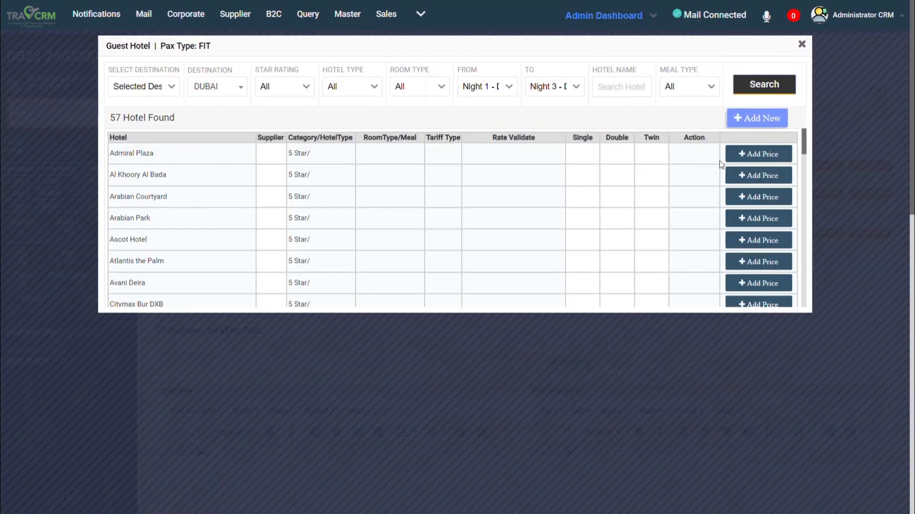
{"action": "left_click", "coordinate": [758, 153]}
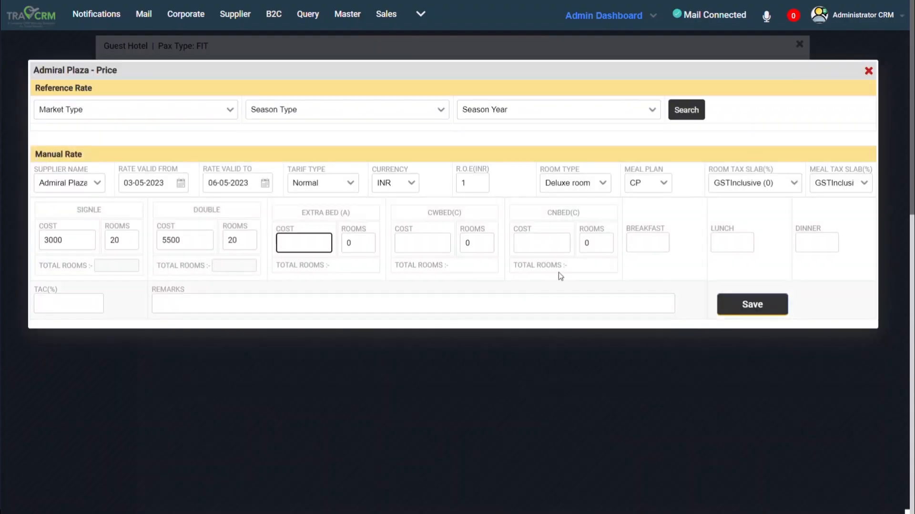
{"action": "left_click", "coordinate": [753, 308]}
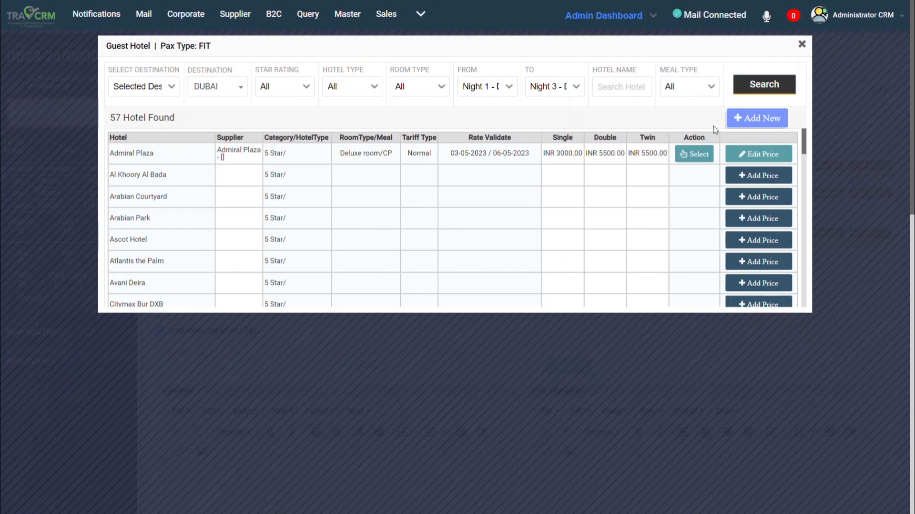
{"action": "left_click", "coordinate": [695, 153]}
Add the Arabian Courtyard hotel to the stay, priced at INR 3500 single and INR 6000 double for a Deluxe room with CP.
{"action": "left_click", "coordinate": [734, 105]}
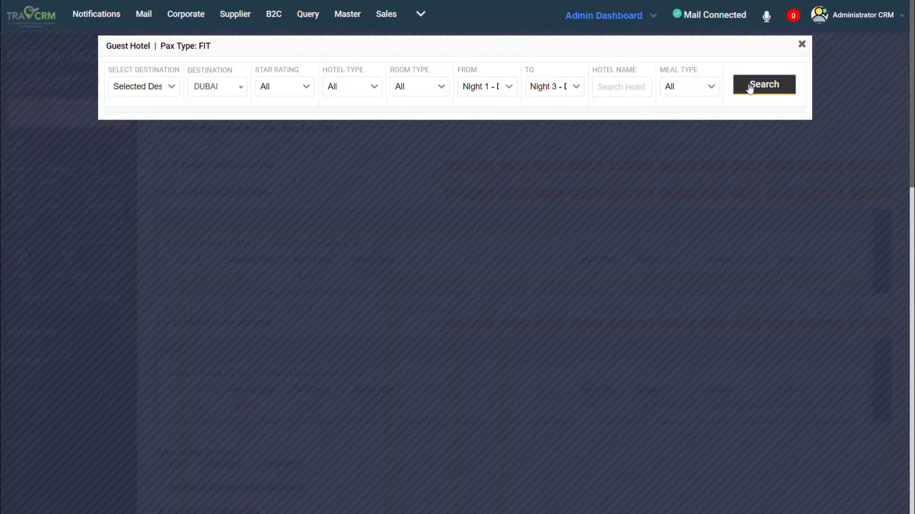
{"action": "left_click", "coordinate": [747, 86]}
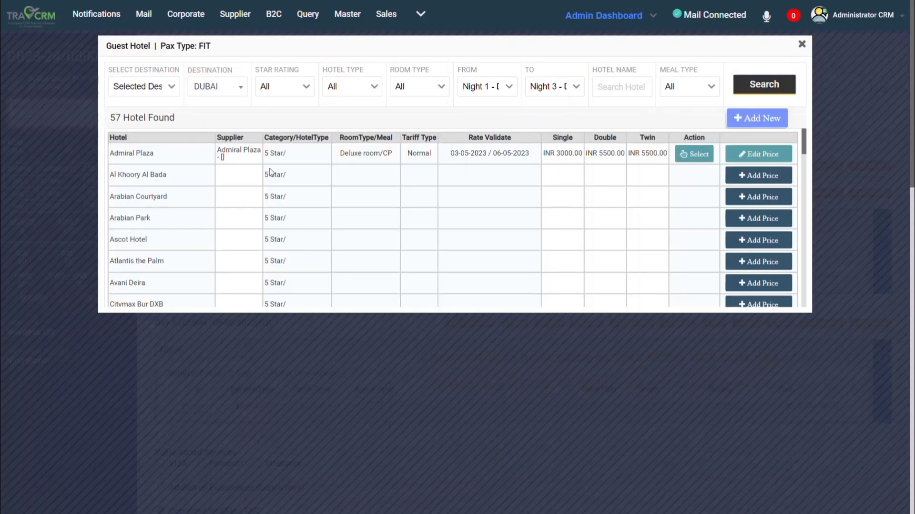
{"action": "left_click", "coordinate": [759, 197]}
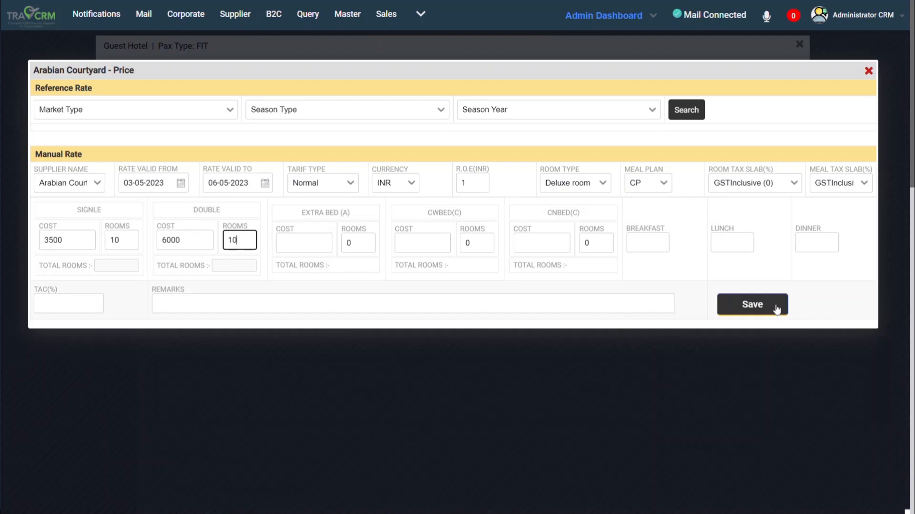
{"action": "left_click", "coordinate": [765, 308]}
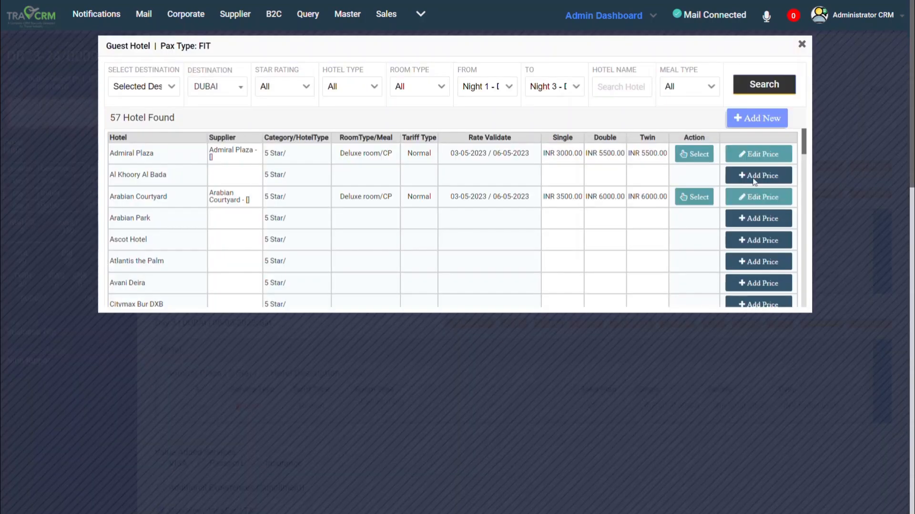
{"action": "left_click", "coordinate": [691, 197]}
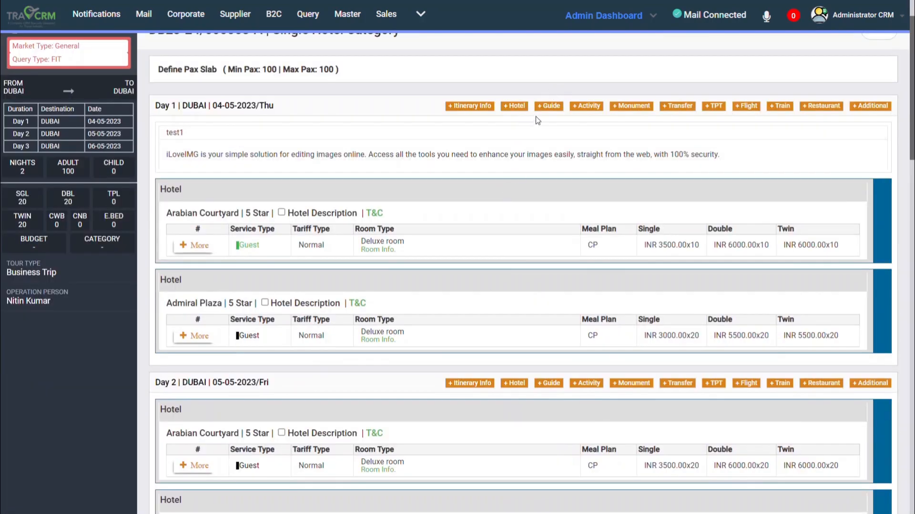
Add the "Wander the old souks" activity to Day 1 with a per pax cost of INR 280.
{"action": "left_click", "coordinate": [590, 106]}
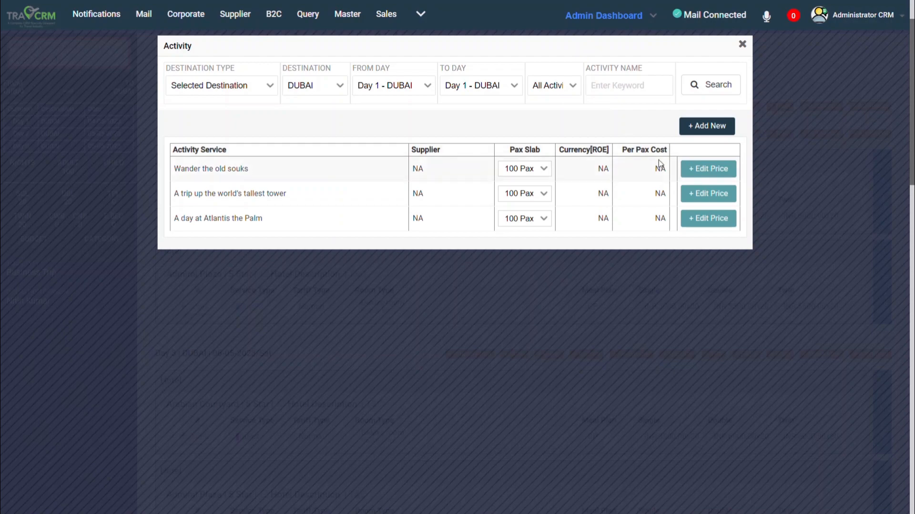
{"action": "left_click", "coordinate": [709, 168]}
{"action": "left_click", "coordinate": [364, 149]}
{"action": "type", "text": "280"}
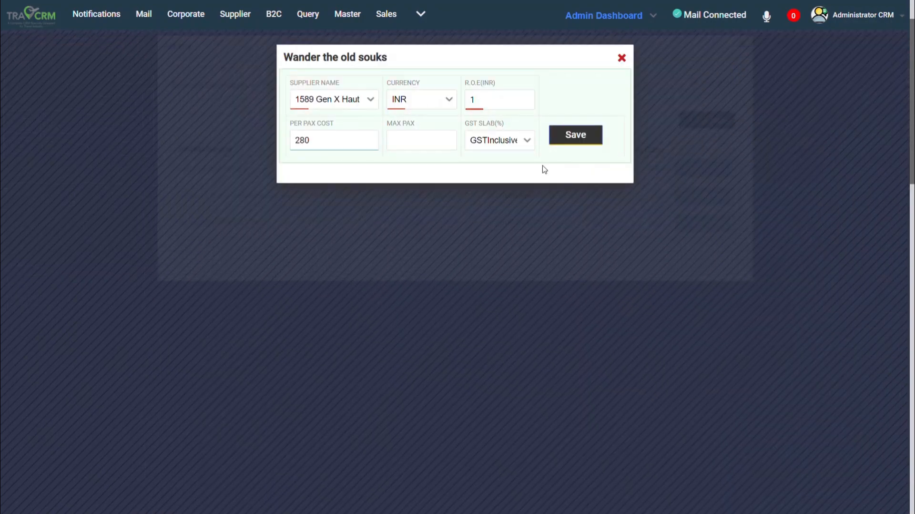
{"action": "left_click", "coordinate": [576, 135]}
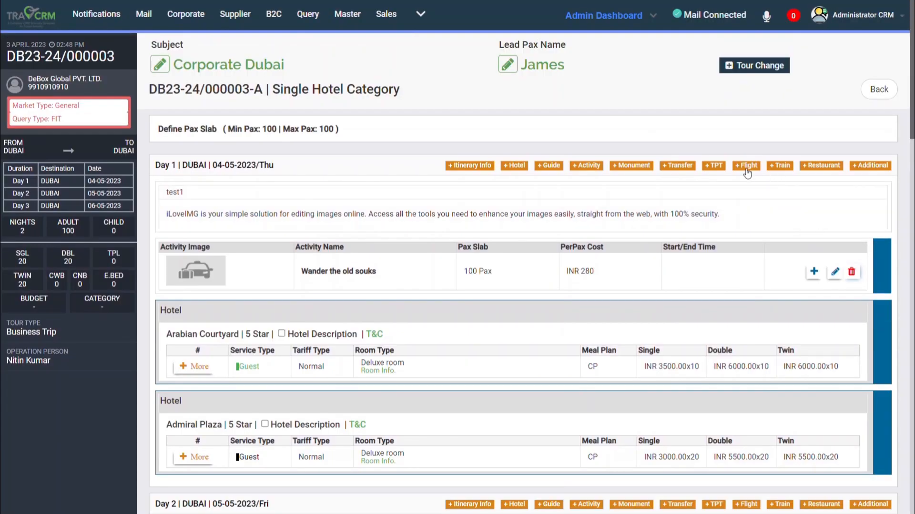
Save the Airline Indigo fare and add the Go Air, Airline Indigo and Air India flights to Day 1.
{"action": "left_click", "coordinate": [747, 165]}
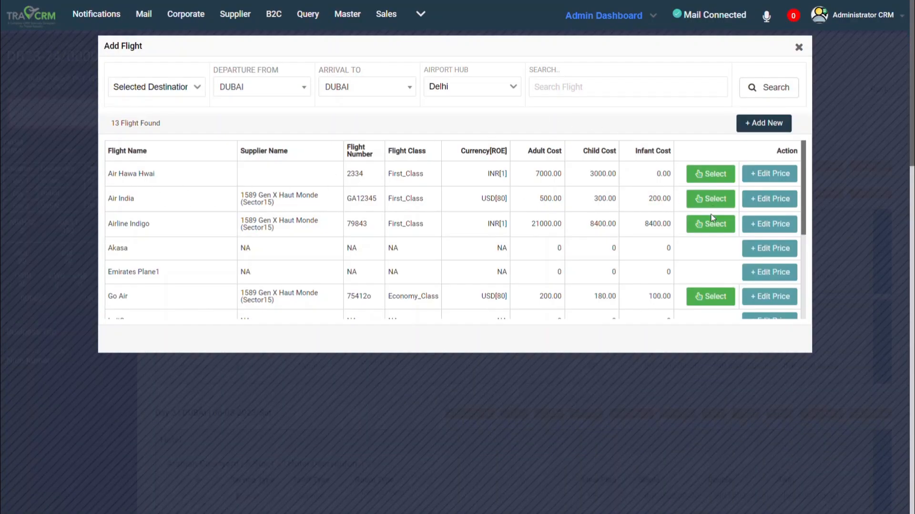
{"action": "left_click", "coordinate": [778, 229]}
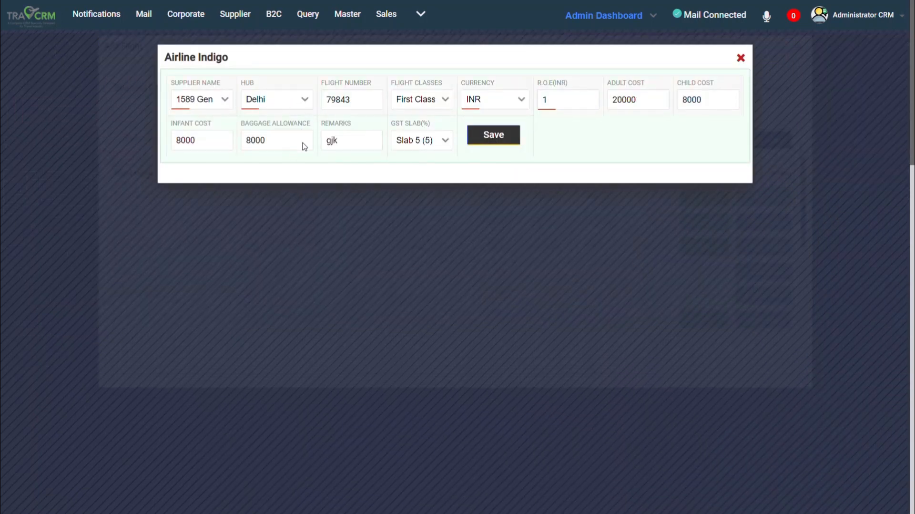
{"action": "left_click", "coordinate": [493, 137]}
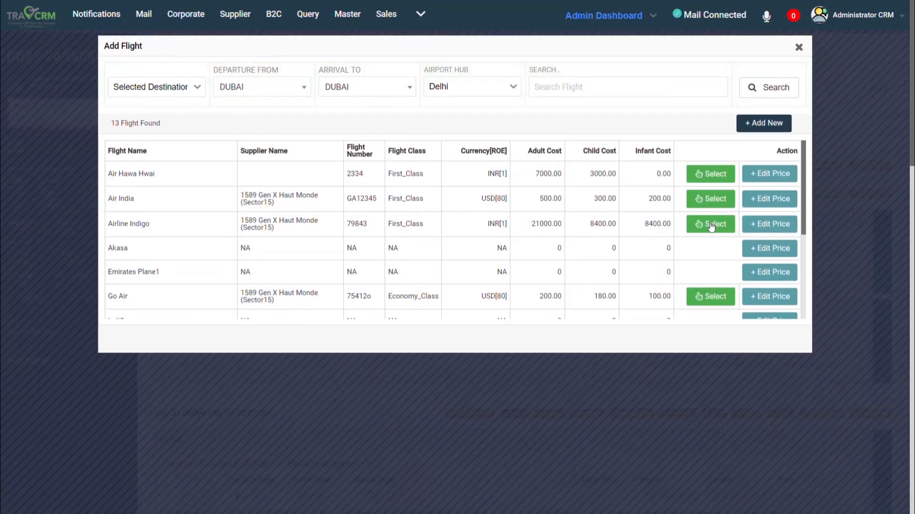
{"action": "left_click", "coordinate": [798, 46]}
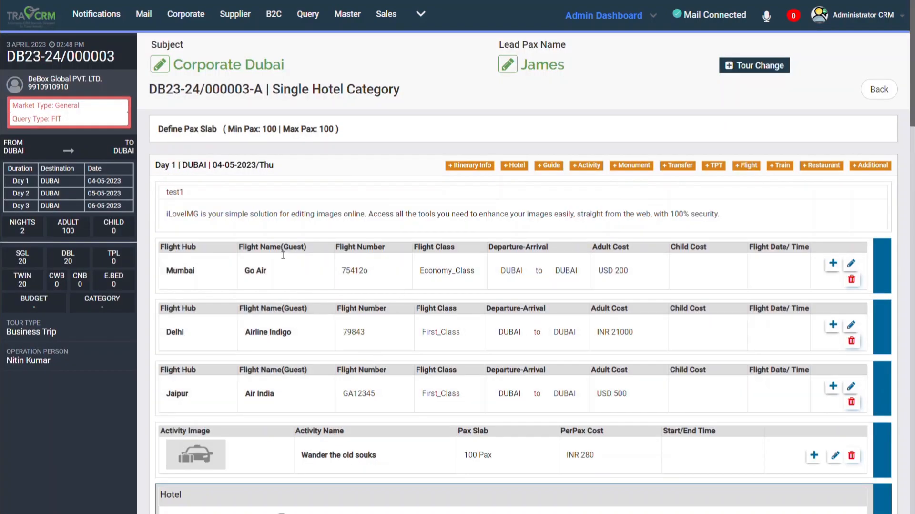
Set the price of the Day 2 monument Burj Al,Arab Dubai to INR 800 adult, 500 child and 500 infant.
{"action": "scroll", "coordinate": [474, 358], "scroll_direction": "down", "scroll_amount": 5}
{"action": "left_click", "coordinate": [641, 391]}
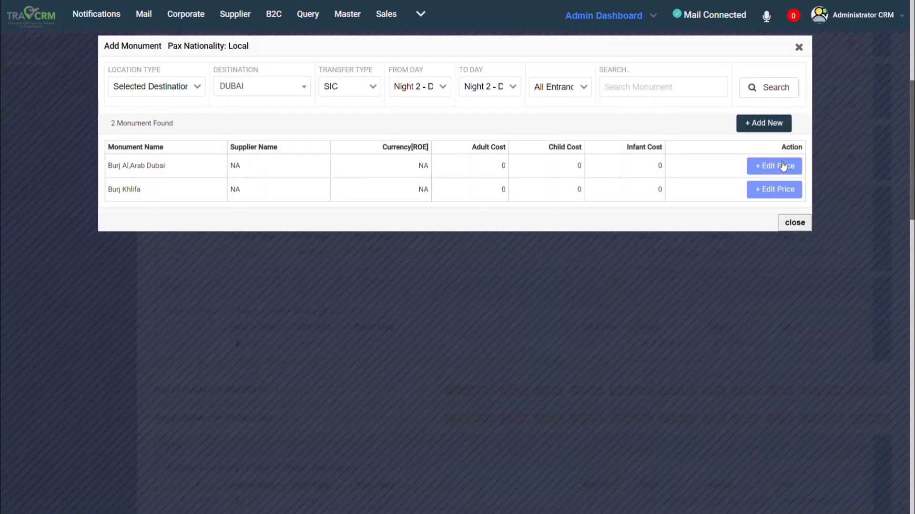
{"action": "left_click", "coordinate": [782, 165]}
{"action": "left_click", "coordinate": [638, 135]}
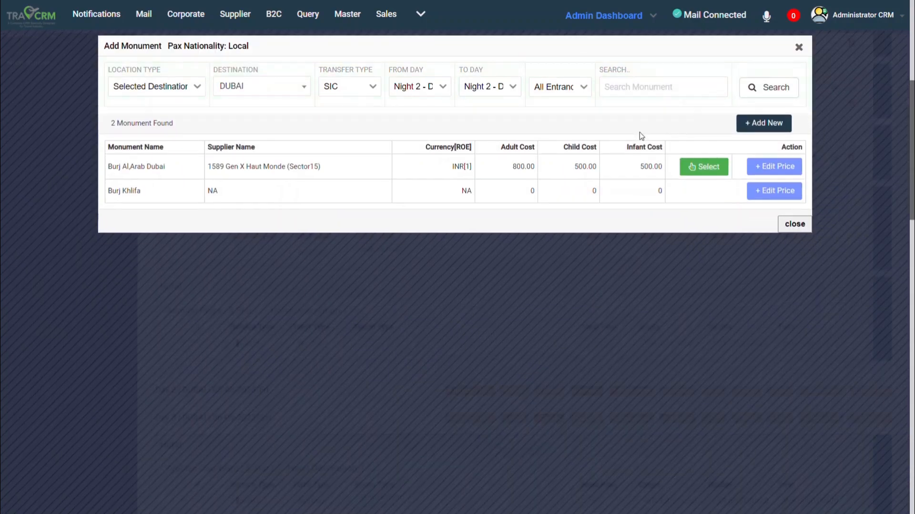
Add the Burj Al,Arab Dubai monument to Day 2 and enable the visa service with Tourist Visa and Business Visa.
{"action": "left_click", "coordinate": [704, 167]}
{"action": "scroll", "coordinate": [286, 334], "scroll_direction": "down", "scroll_amount": 10}
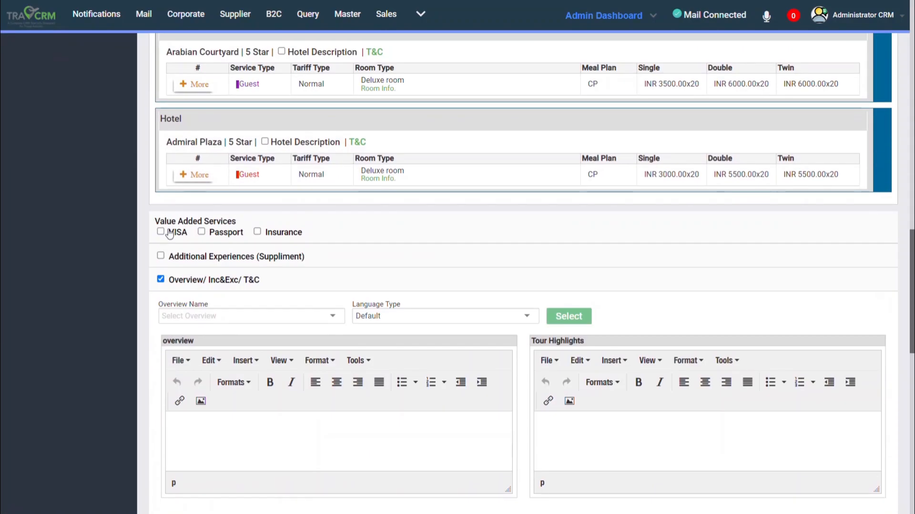
{"action": "left_click", "coordinate": [161, 232]}
{"action": "left_click", "coordinate": [222, 286]}
{"action": "left_click", "coordinate": [221, 305]}
{"action": "left_click", "coordinate": [287, 286]}
{"action": "left_click", "coordinate": [296, 316]}
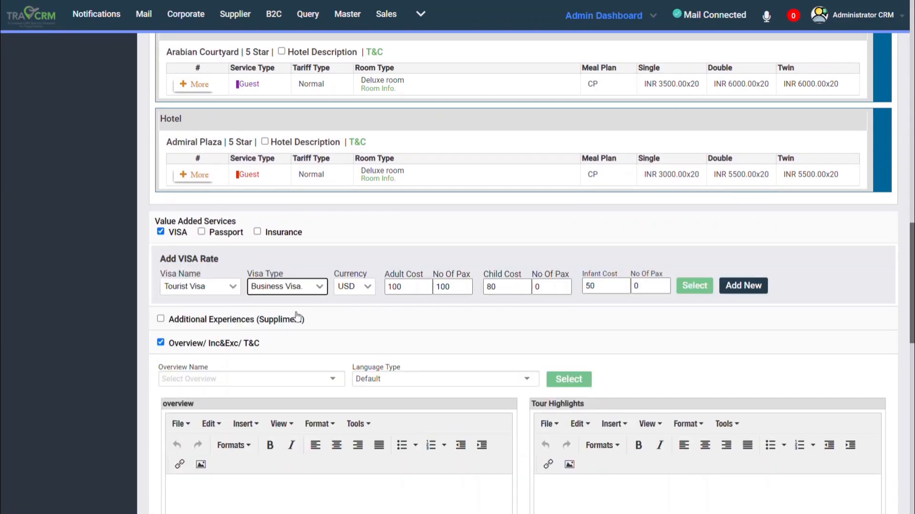
Enable the Passport and Insurance services and search Dubai activities under Additional Experiences (Suppliment).
{"action": "left_click", "coordinate": [201, 232]}
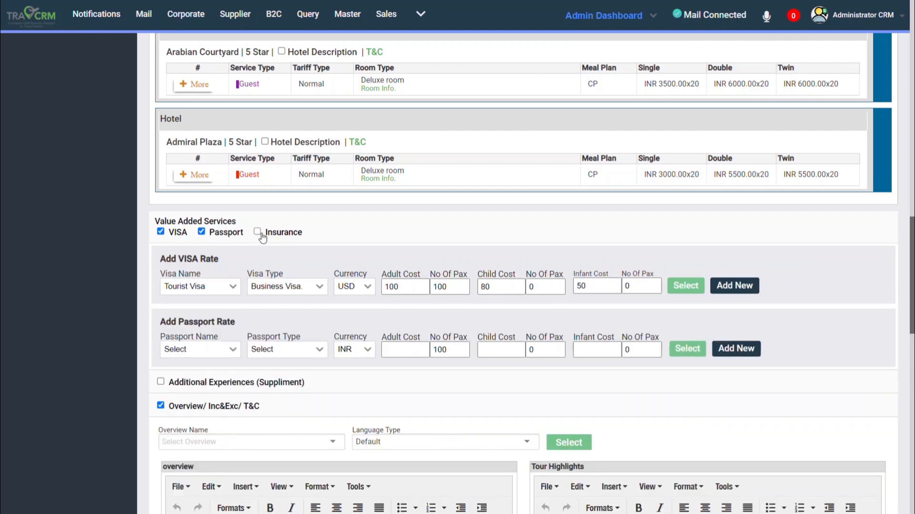
{"action": "left_click", "coordinate": [258, 232]}
{"action": "scroll", "coordinate": [258, 286], "scroll_direction": "down", "scroll_amount": 5}
{"action": "left_click", "coordinate": [161, 206]}
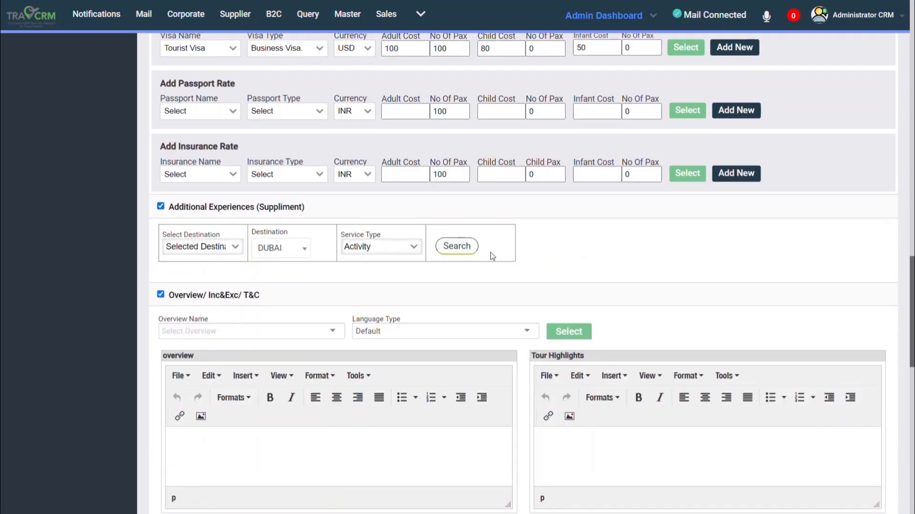
{"action": "left_click", "coordinate": [457, 246]}
{"action": "left_click", "coordinate": [743, 50]}
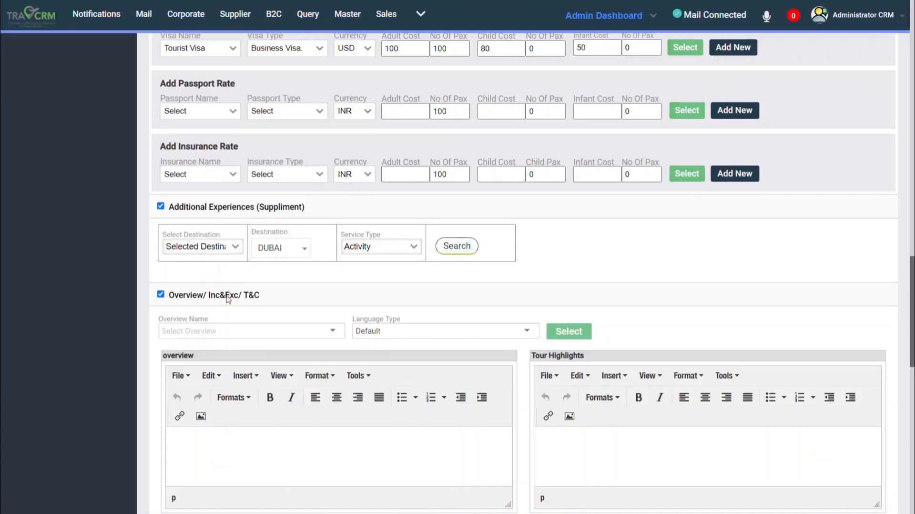
Remove the "try permits, entry tickets (Except Ross & North bay Island) included to all sight-" text from the Inclusions.
{"action": "scroll", "coordinate": [340, 227], "scroll_direction": "down", "scroll_amount": 10}
{"action": "scroll", "coordinate": [340, 227], "scroll_direction": "down", "scroll_amount": 2}
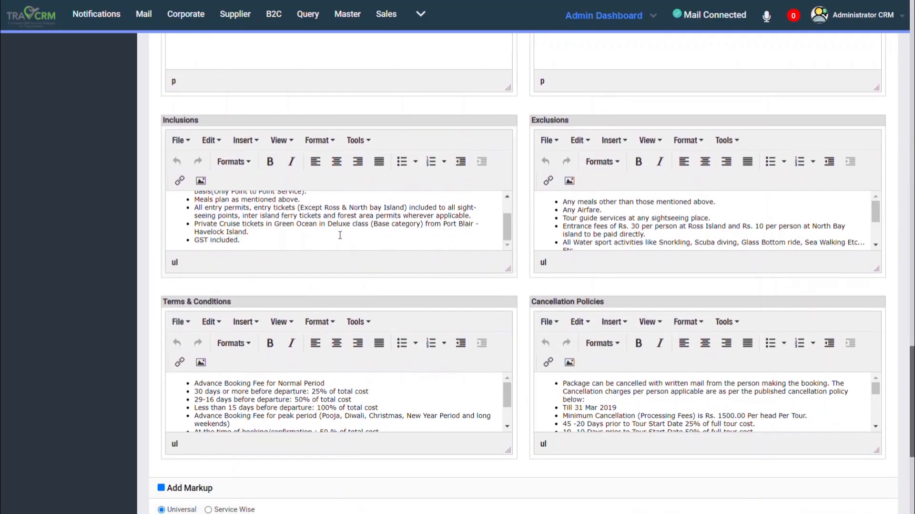
{"action": "left_click_drag", "start_coordinate": [217, 208], "coordinate": [475, 209]}
{"action": "scroll", "coordinate": [474, 209], "scroll_direction": "down", "scroll_amount": 5}
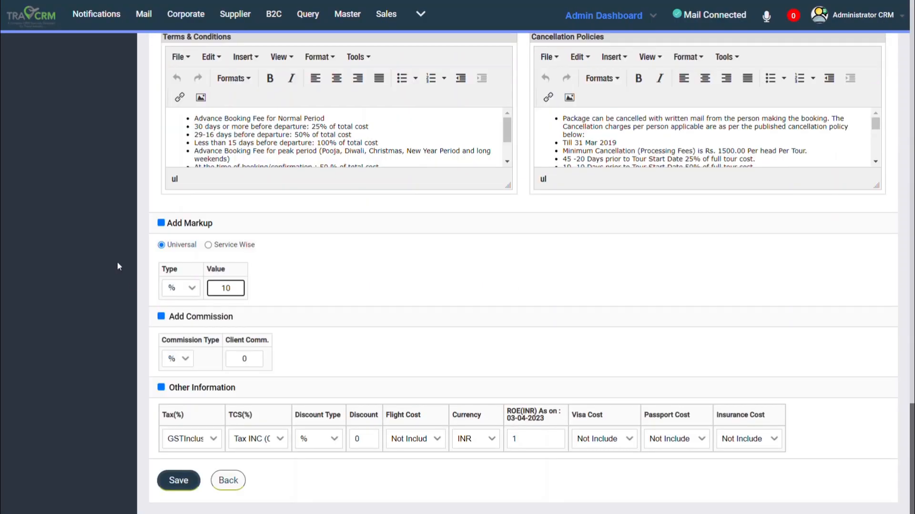
Try the service-wise markup, switch back to the universal 10% markup, and save the quotation.
{"action": "left_click", "coordinate": [209, 245]}
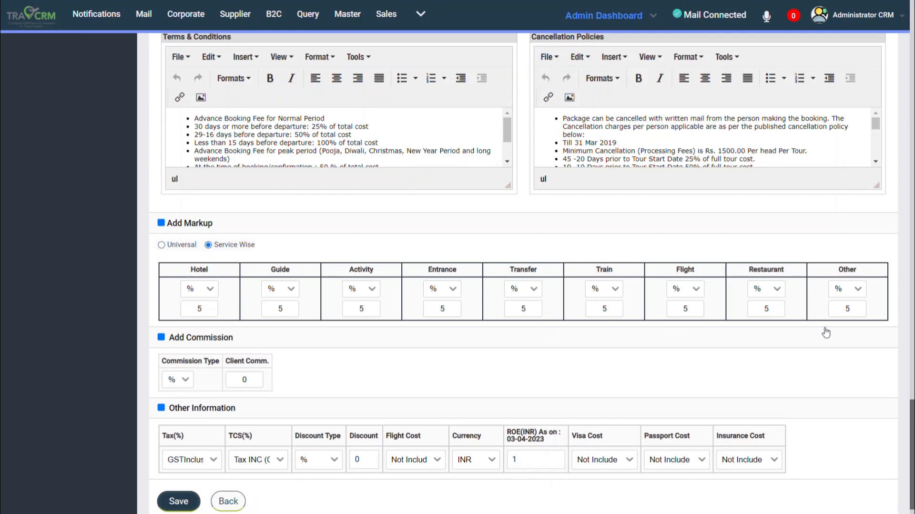
{"action": "left_click", "coordinate": [162, 244]}
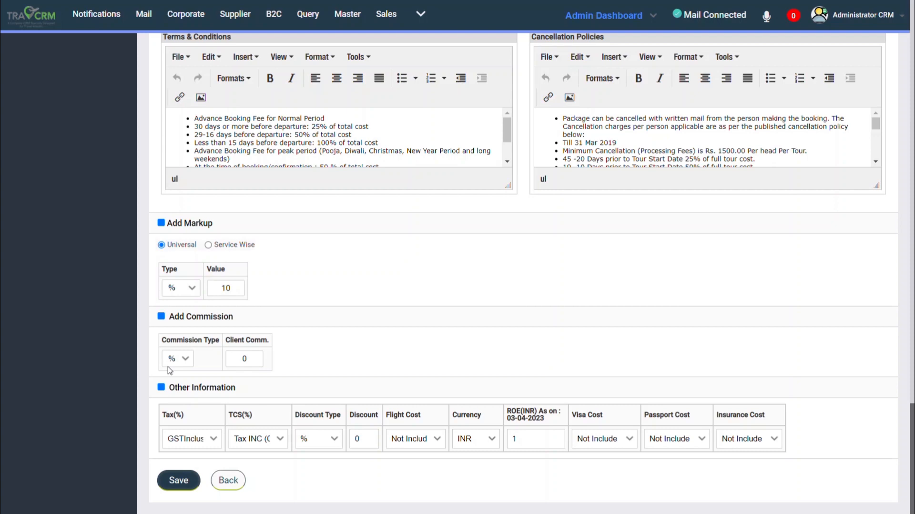
{"action": "left_click", "coordinate": [193, 484]}
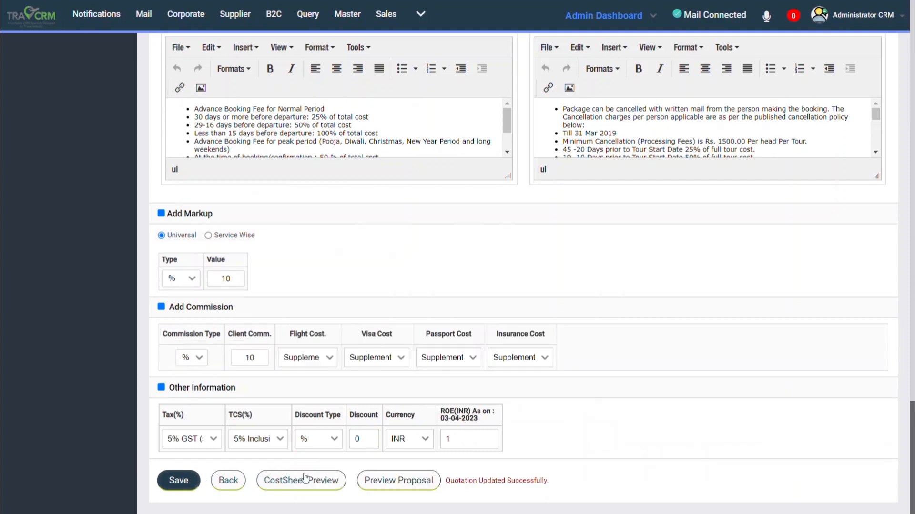
Review the quotation's cost sheet down to the flight, activity and entrance break-ups, and close it.
{"action": "left_click", "coordinate": [325, 482]}
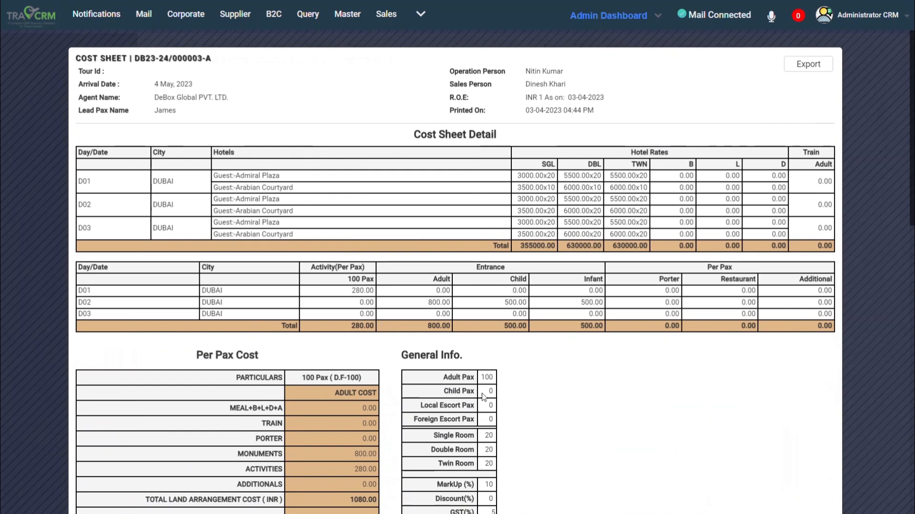
{"action": "scroll", "coordinate": [483, 397], "scroll_direction": "down", "scroll_amount": 10}
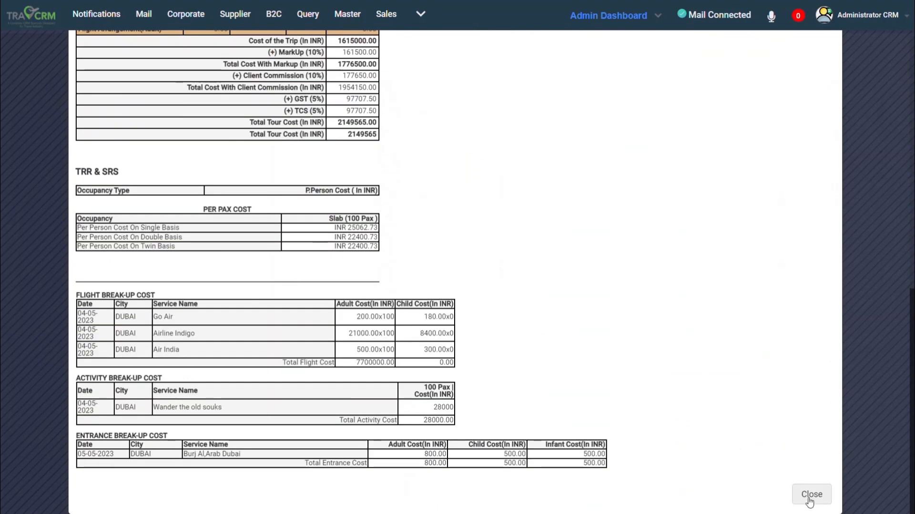
{"action": "left_click", "coordinate": [811, 495]}
Preview the proposal, review its itinerary and policy sections, and show the available export formats.
{"action": "left_click", "coordinate": [390, 491]}
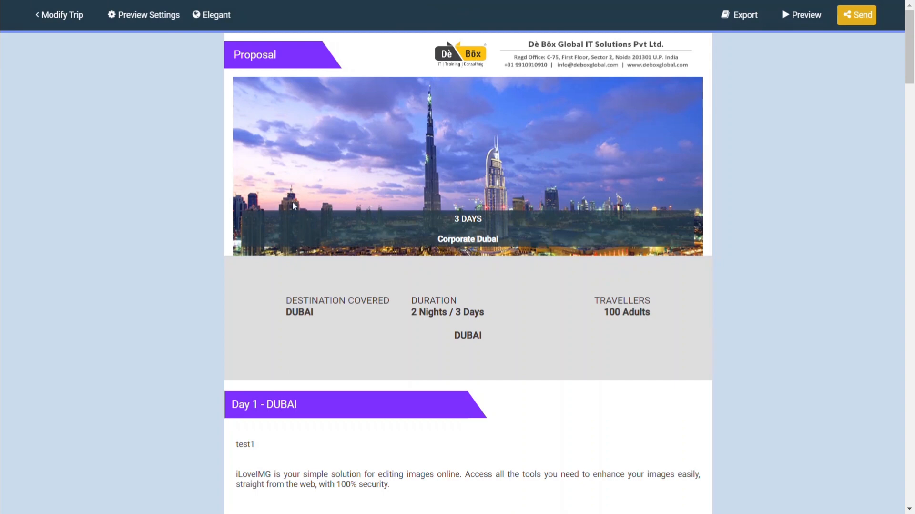
{"action": "scroll", "coordinate": [359, 424], "scroll_direction": "down", "scroll_amount": 20}
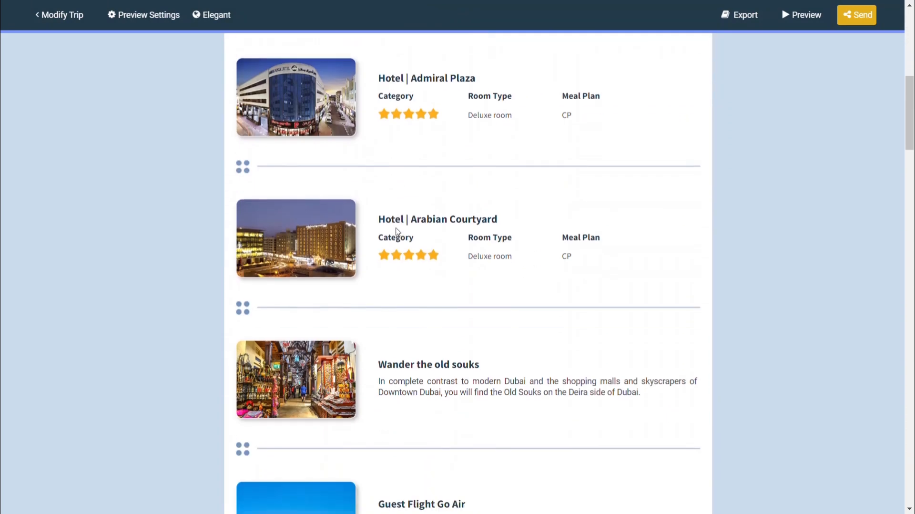
{"action": "scroll", "coordinate": [398, 231], "scroll_direction": "down", "scroll_amount": 15}
{"action": "left_click", "coordinate": [740, 15]}
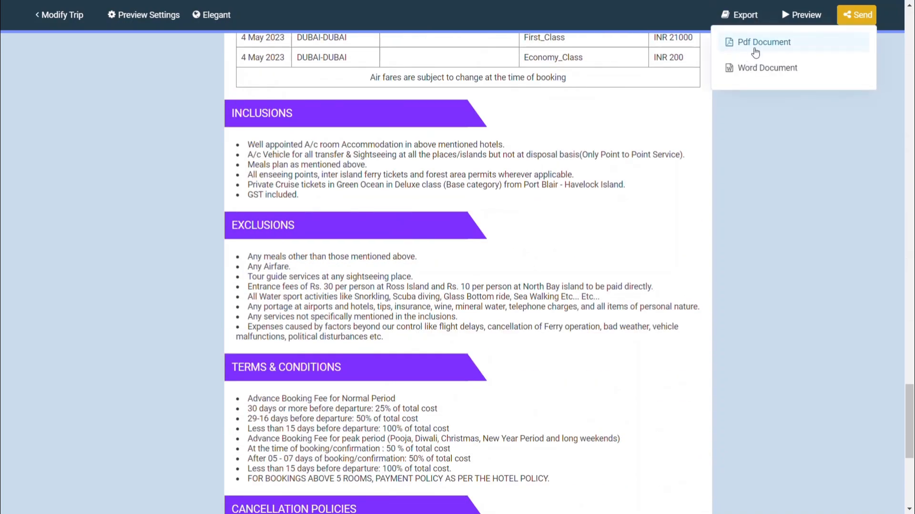
Send the proposal to the client by email using the reply template that thanks them and promises details shortly.
{"action": "left_click", "coordinate": [857, 15]}
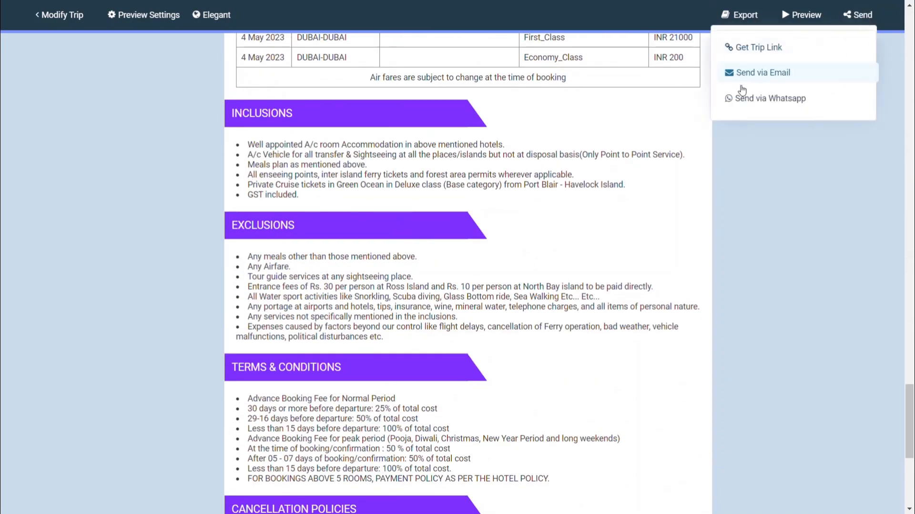
{"action": "left_click", "coordinate": [741, 72]}
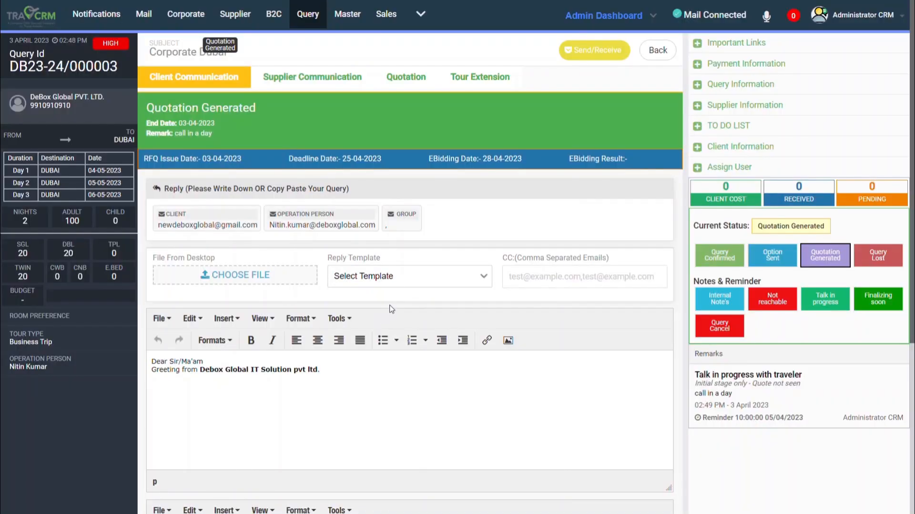
{"action": "left_click", "coordinate": [389, 319]}
{"action": "scroll", "coordinate": [466, 433], "scroll_direction": "down", "scroll_amount": 5}
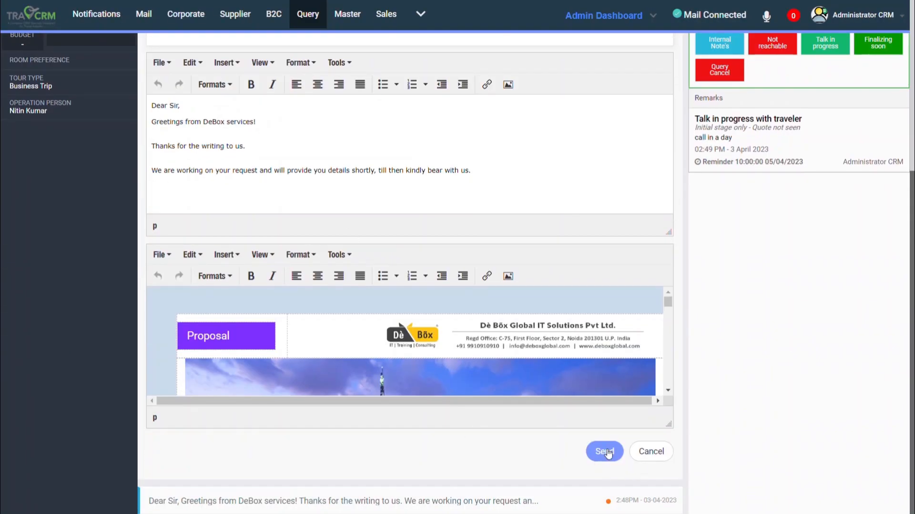
{"action": "left_click", "coordinate": [606, 453]}
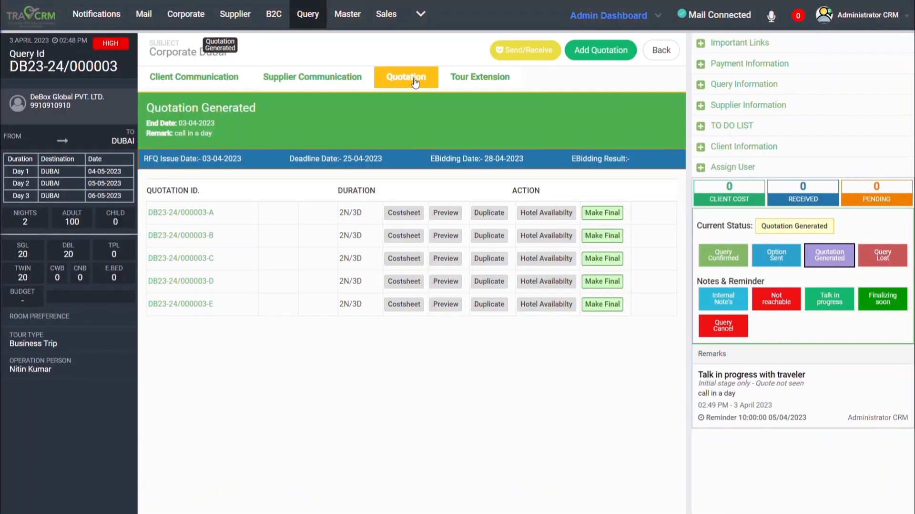
Cancel duplicating quotation A and open a hotel availability request mail for the first hotel of quotation C.
{"action": "left_click", "coordinate": [487, 219]}
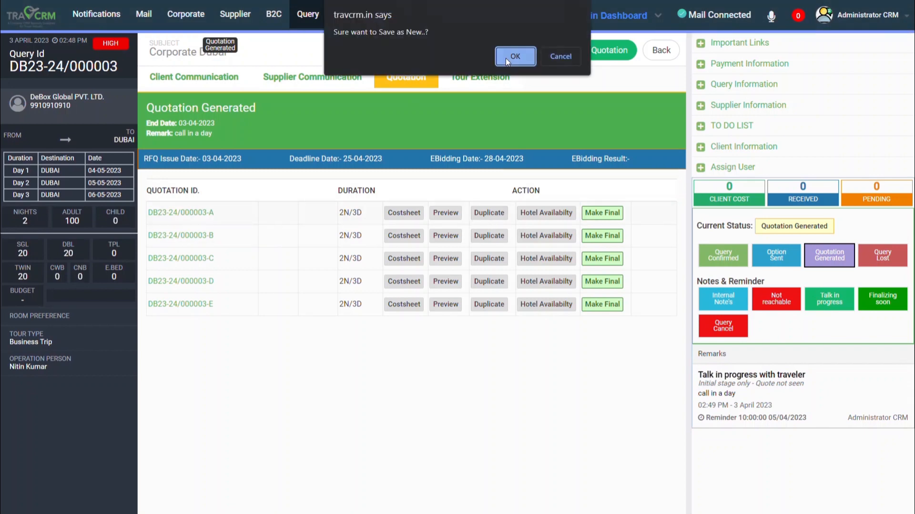
{"action": "left_click", "coordinate": [560, 56]}
{"action": "left_click", "coordinate": [550, 259]}
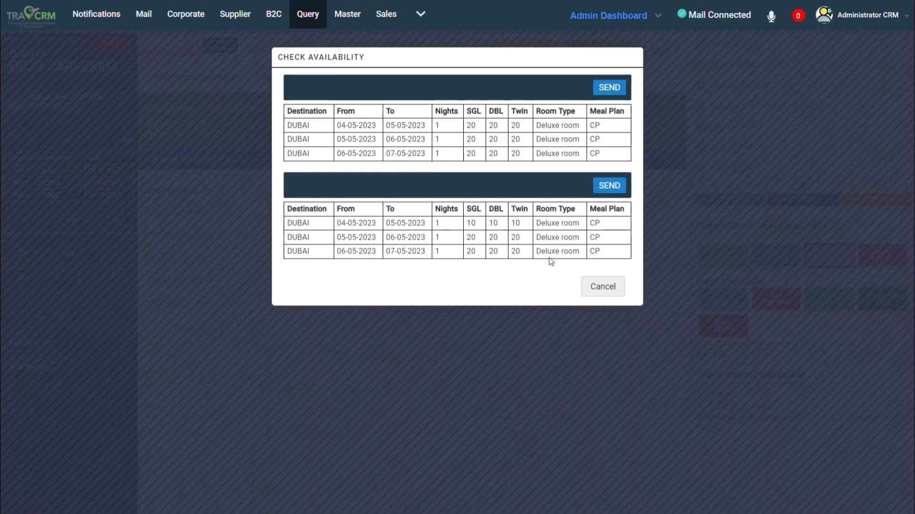
{"action": "left_click", "coordinate": [647, 92]}
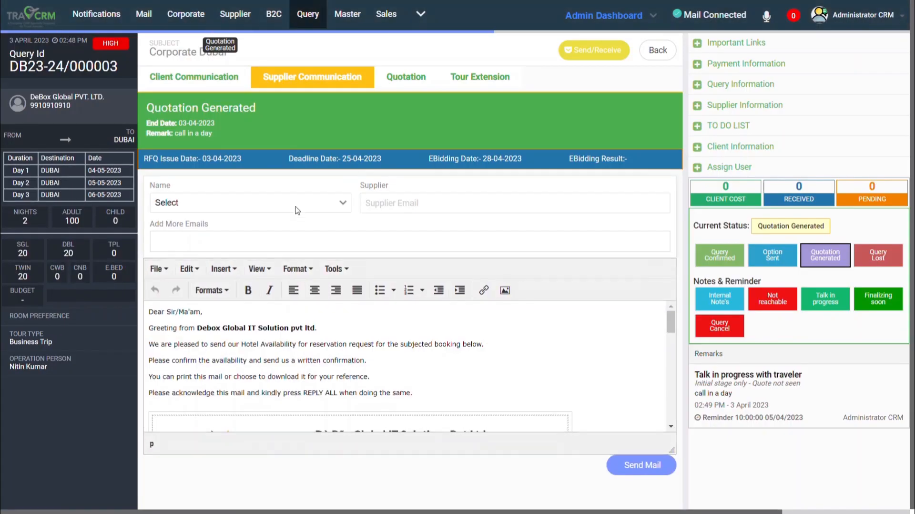
Add the Admiral Plaza accounts contact as an additional recipient and try to send the hotel availability request.
{"action": "left_click", "coordinate": [245, 236]}
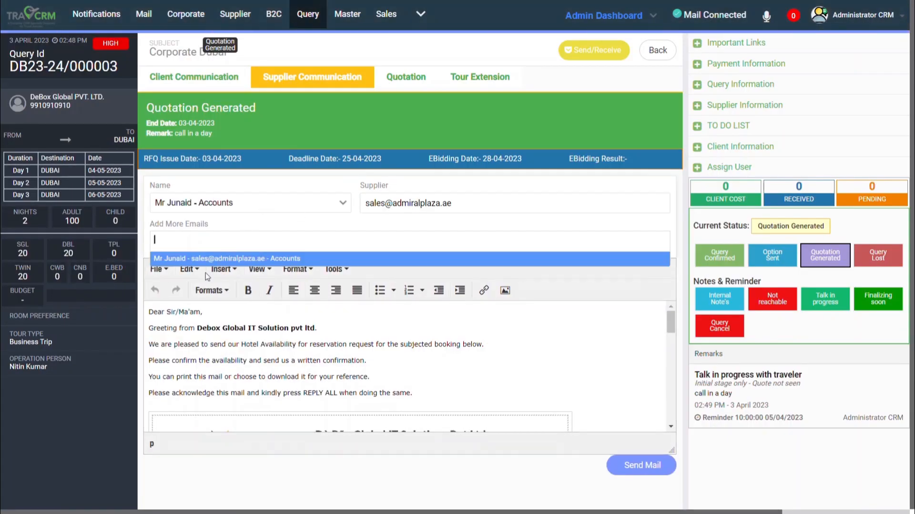
{"action": "left_click", "coordinate": [228, 260]}
{"action": "scroll", "coordinate": [458, 334], "scroll_direction": "down", "scroll_amount": 15}
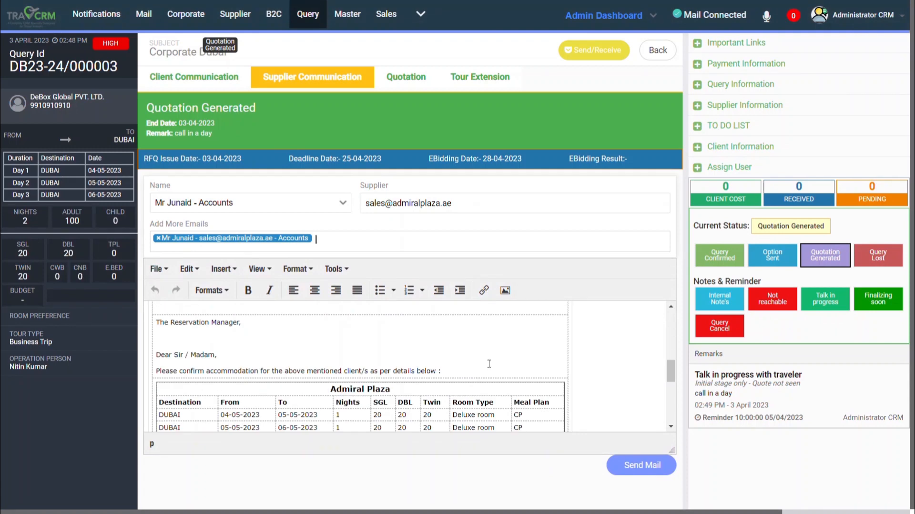
{"action": "scroll", "coordinate": [487, 365], "scroll_direction": "up", "scroll_amount": 10}
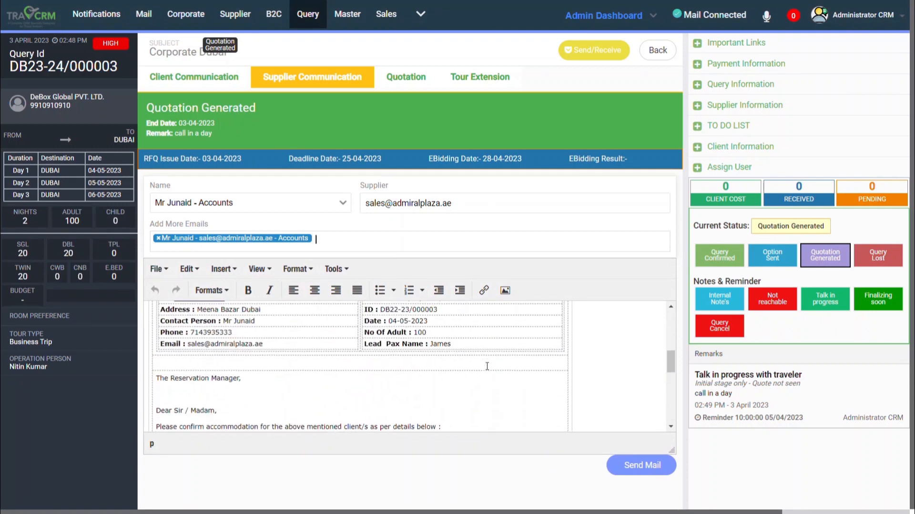
{"action": "left_click", "coordinate": [628, 463]}
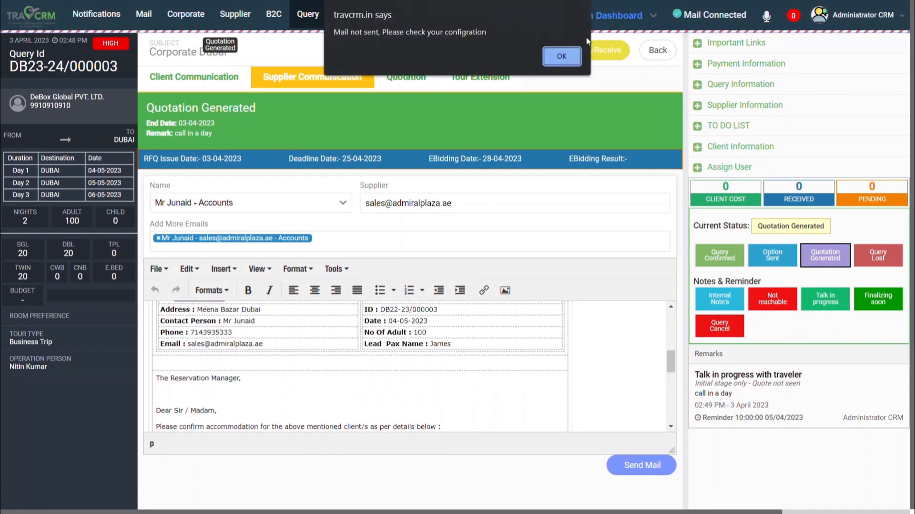
{"action": "left_click", "coordinate": [561, 57]}
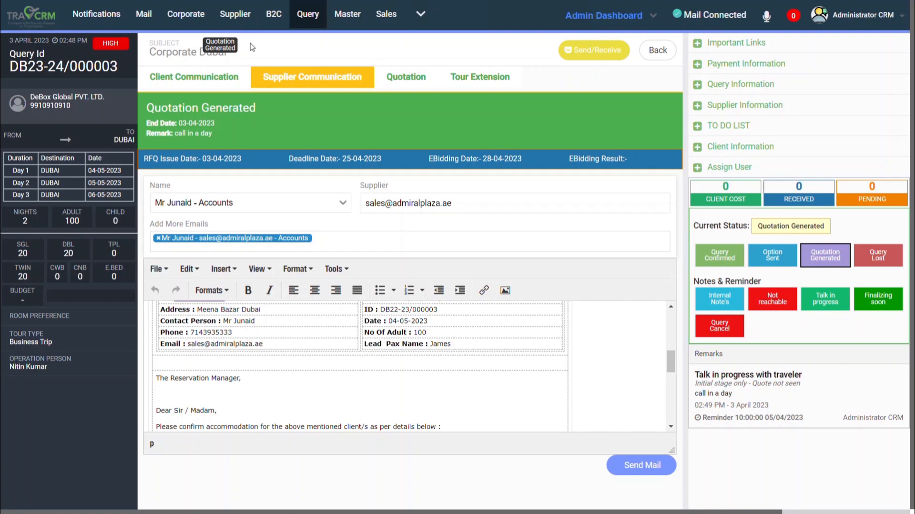
Reopen the Corporate Dubai query, make quotation C final, and open its Final Quote confirmation.
{"action": "left_click", "coordinate": [657, 51]}
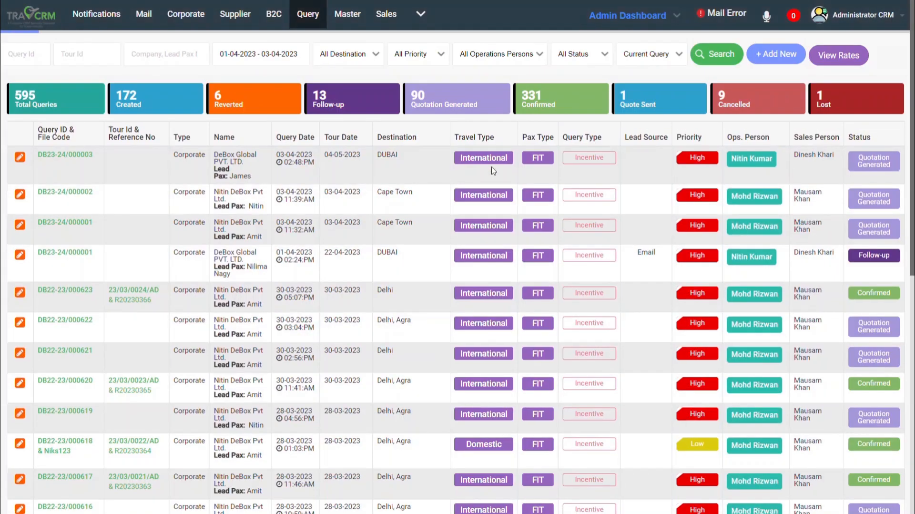
{"action": "left_click", "coordinate": [64, 156]}
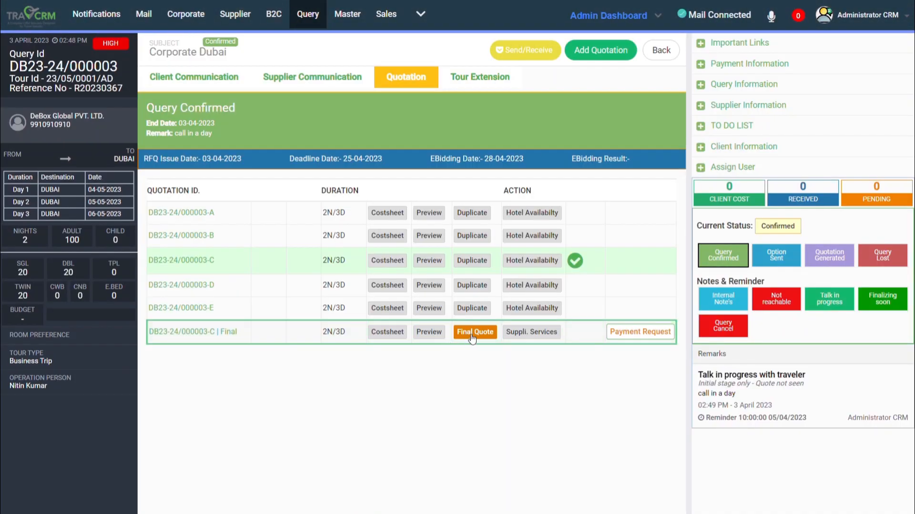
{"action": "left_click", "coordinate": [477, 335]}
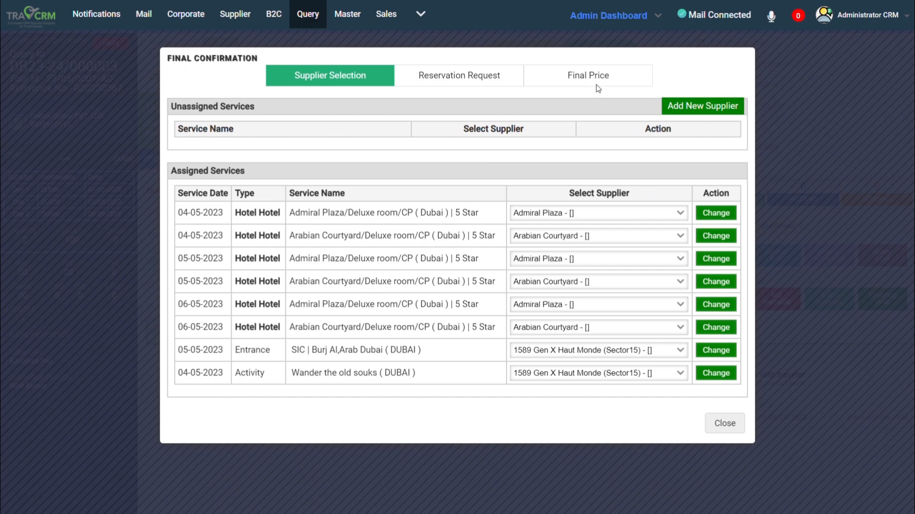
Open the reservation requests and examine the voucher mail prepared for Admiral Plaza.
{"action": "left_click", "coordinate": [456, 82]}
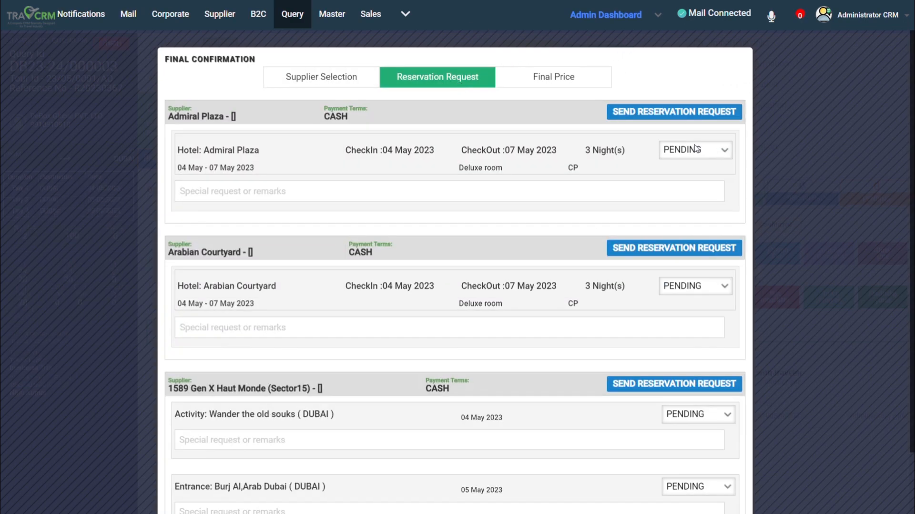
{"action": "left_click", "coordinate": [697, 112]}
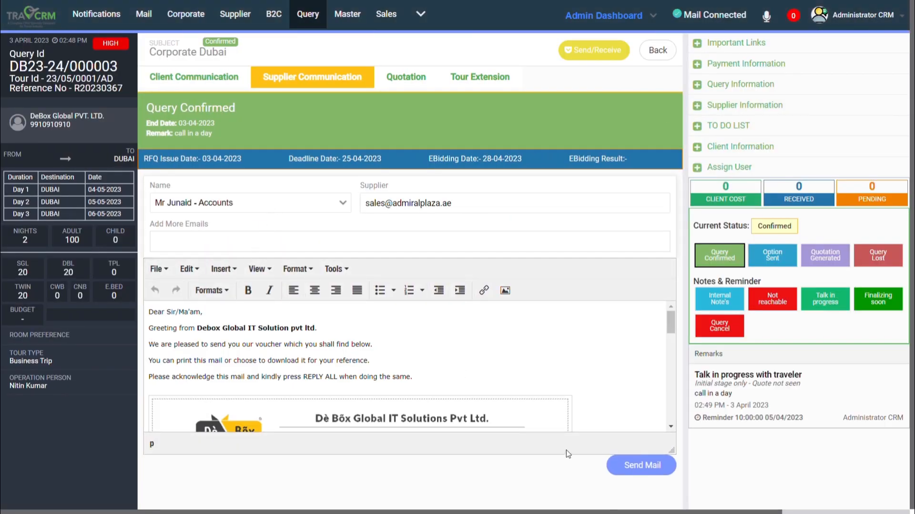
{"action": "scroll", "coordinate": [589, 354], "scroll_direction": "down", "scroll_amount": 11}
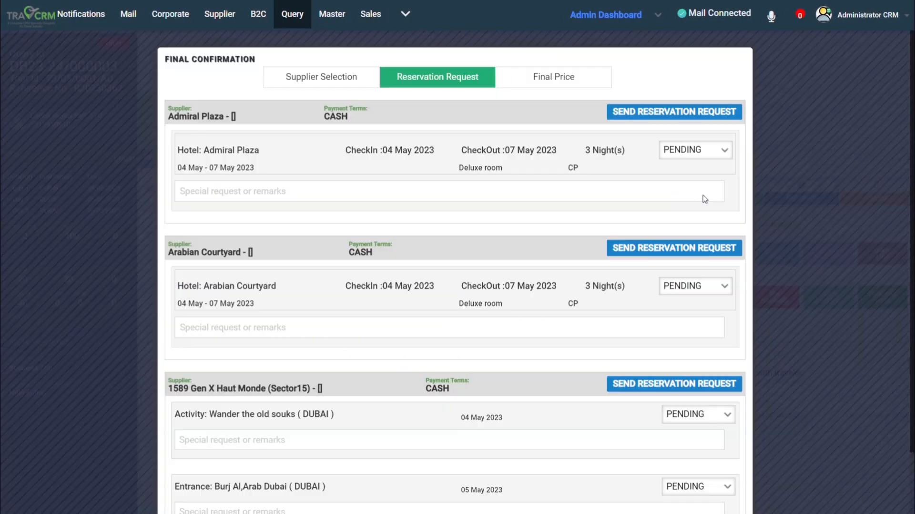
Set the Admiral Plaza reservation to CONFIRMED, enter its confirmation number, and save it.
{"action": "left_click", "coordinate": [700, 199]}
{"action": "left_click", "coordinate": [225, 230]}
{"action": "type", "text": "12"}
{"action": "left_click", "coordinate": [716, 227]}
Set the Arabian Courtyard reservation to CONFIRMED, enter its confirmation number, and save it.
{"action": "left_click", "coordinate": [696, 317]}
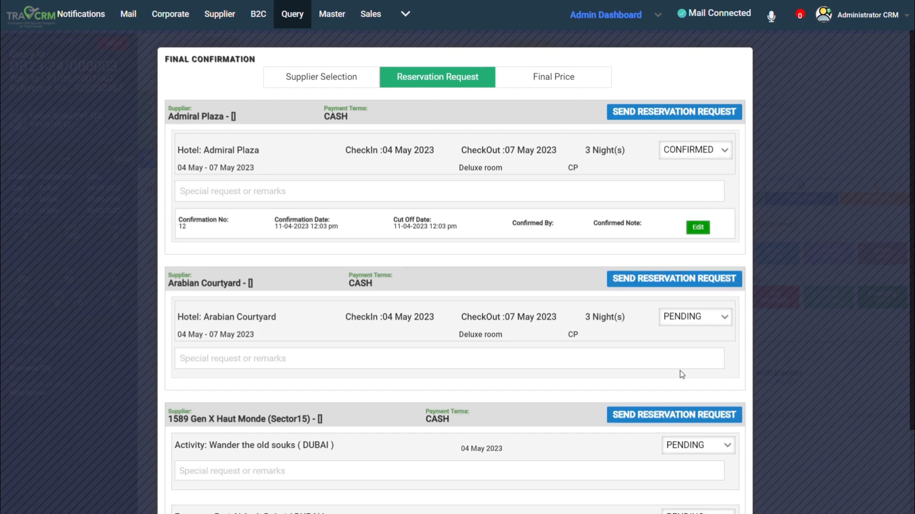
{"action": "left_click", "coordinate": [683, 374]}
{"action": "left_click", "coordinate": [240, 400]}
{"action": "type", "text": "121"}
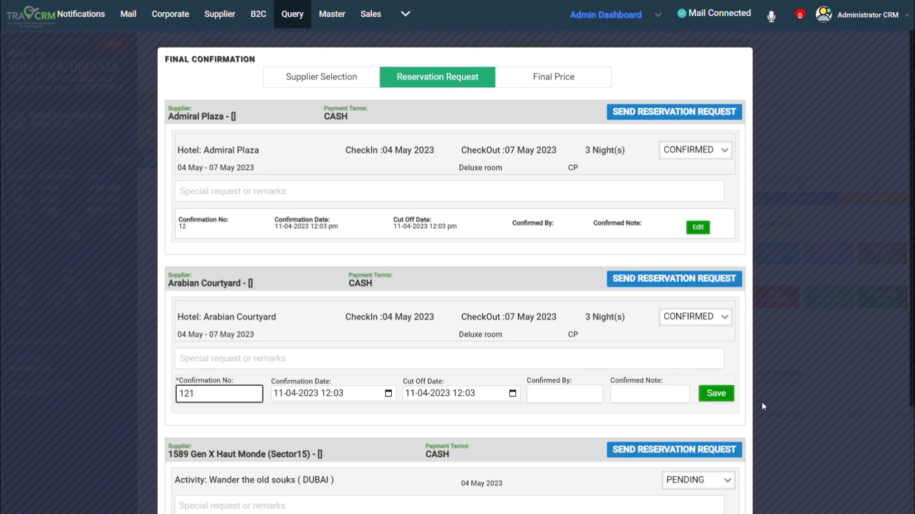
{"action": "left_click", "coordinate": [716, 393]}
Finish the reservation requests, review the final prices of the hotels and activity, and save them.
{"action": "scroll", "coordinate": [674, 477], "scroll_direction": "down", "scroll_amount": 3}
{"action": "left_click", "coordinate": [675, 495]}
{"action": "left_click", "coordinate": [565, 65]}
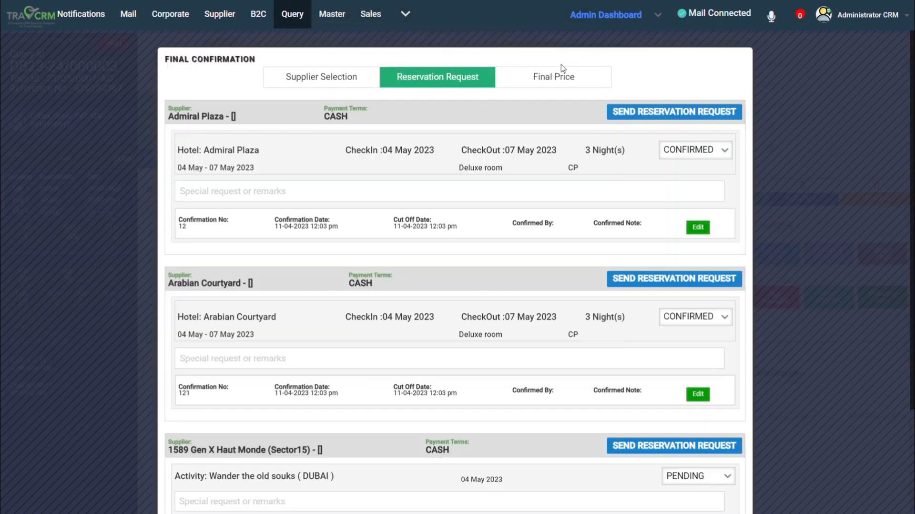
{"action": "left_click", "coordinate": [572, 85]}
{"action": "scroll", "coordinate": [661, 481], "scroll_direction": "down", "scroll_amount": 10}
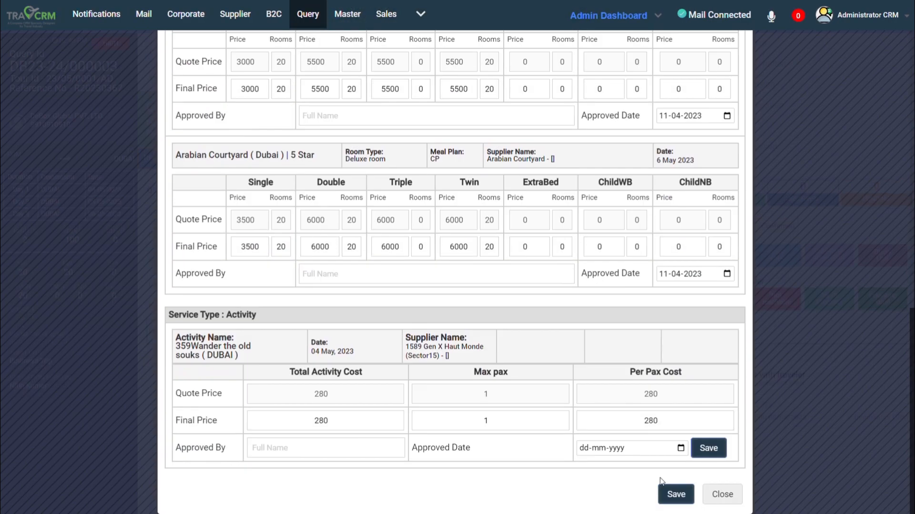
{"action": "left_click", "coordinate": [663, 486]}
Open the query's payment request and compare the corporate and supplier payment details.
{"action": "left_click", "coordinate": [639, 274]}
{"action": "left_click", "coordinate": [351, 82]}
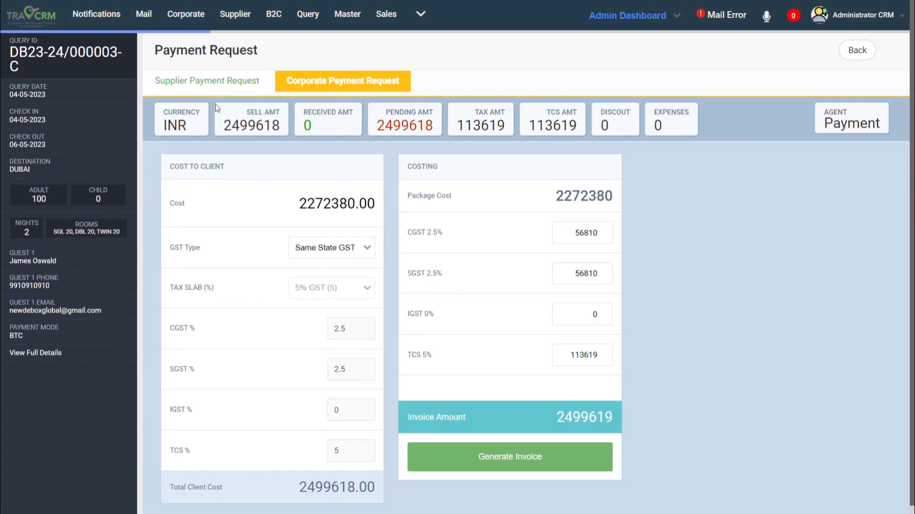
{"action": "left_click", "coordinate": [195, 84]}
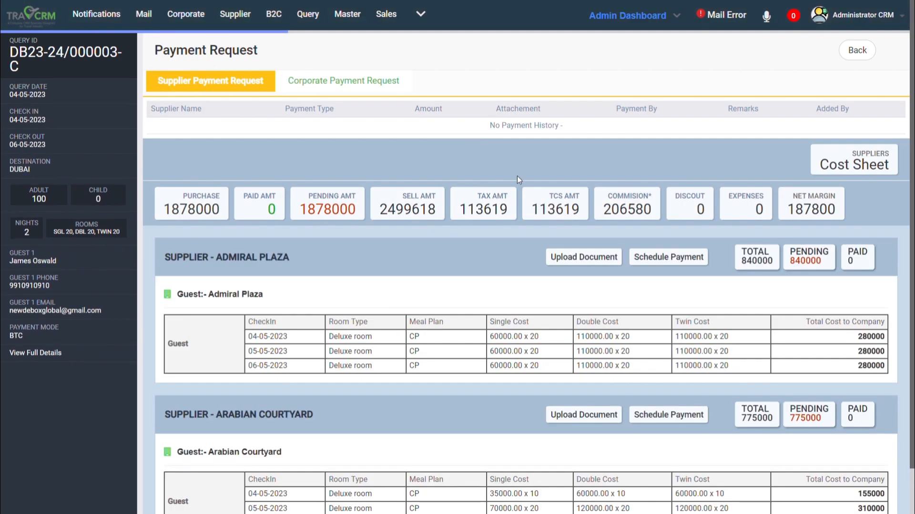
Schedule a 20% advance payment for Admiral Plaza and set the remaining 80% due on 26 April 2023.
{"action": "left_click", "coordinate": [652, 258]}
{"action": "left_click", "coordinate": [338, 126]}
{"action": "key", "text": "BackSpace"}
{"action": "key", "text": "BackSpace"}
{"action": "type", "text": "200"}
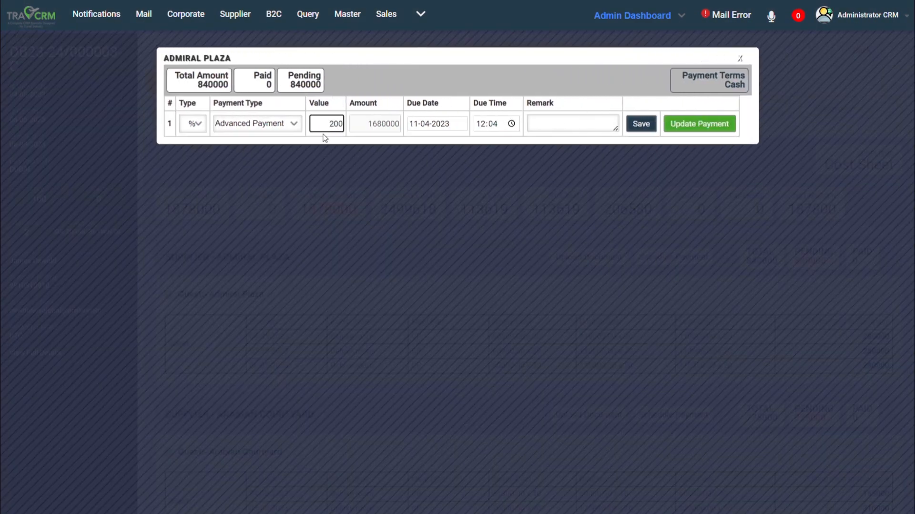
{"action": "key", "text": "BackSpace"}
{"action": "left_click", "coordinate": [641, 124]}
{"action": "left_click", "coordinate": [428, 149]}
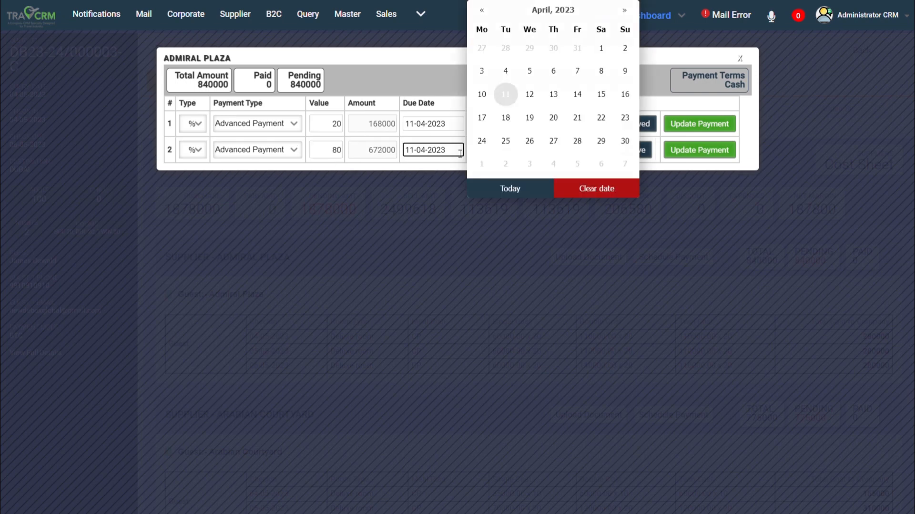
{"action": "left_click", "coordinate": [529, 140]}
Record the 168000 advance payment to Admiral Plaza through NEFT with the payer's name, and close the schedule.
{"action": "left_click", "coordinate": [700, 123]}
{"action": "left_click", "coordinate": [345, 259]}
{"action": "type", "text": "das"}
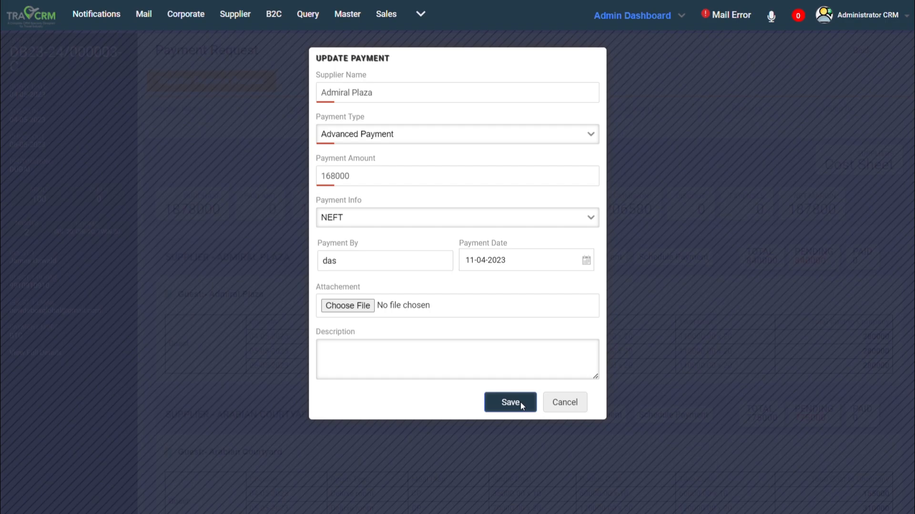
{"action": "left_click", "coordinate": [522, 406]}
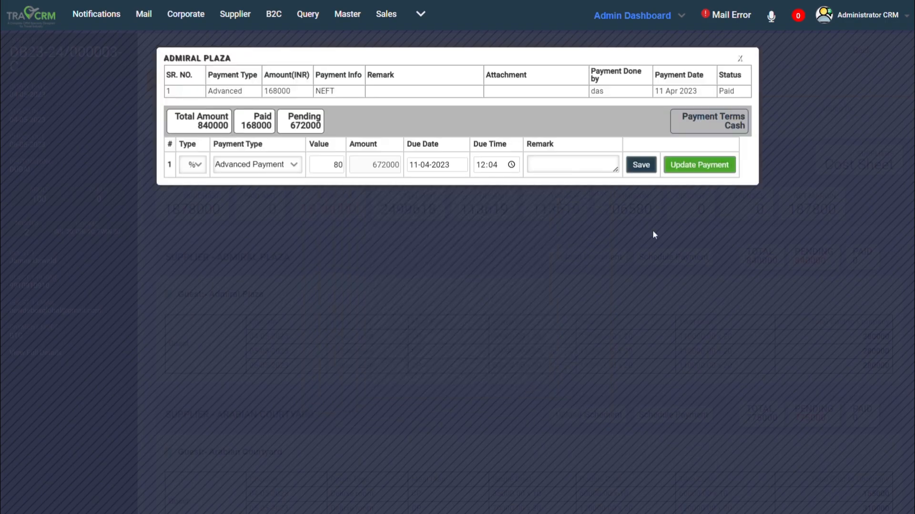
{"action": "left_click", "coordinate": [742, 60]}
Schedule a 60% advance payment for the corporate client and review the prepared payment request mail.
{"action": "left_click", "coordinate": [345, 83]}
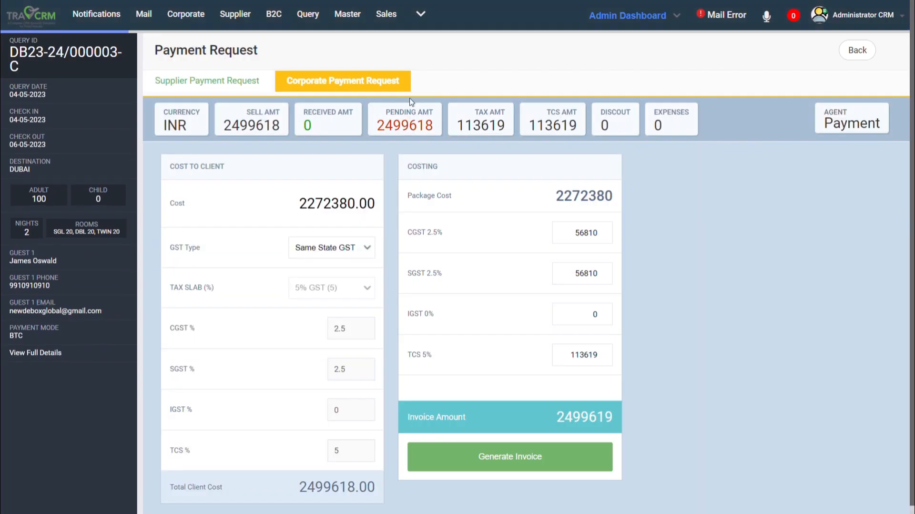
{"action": "left_click", "coordinate": [847, 117]}
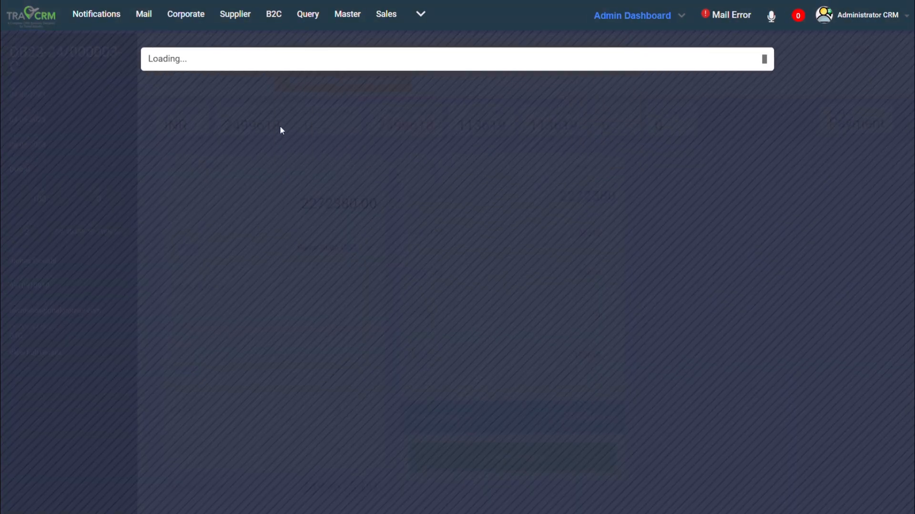
{"action": "double_click", "coordinate": [285, 119]}
{"action": "type", "text": "60"}
{"action": "left_click", "coordinate": [620, 123]}
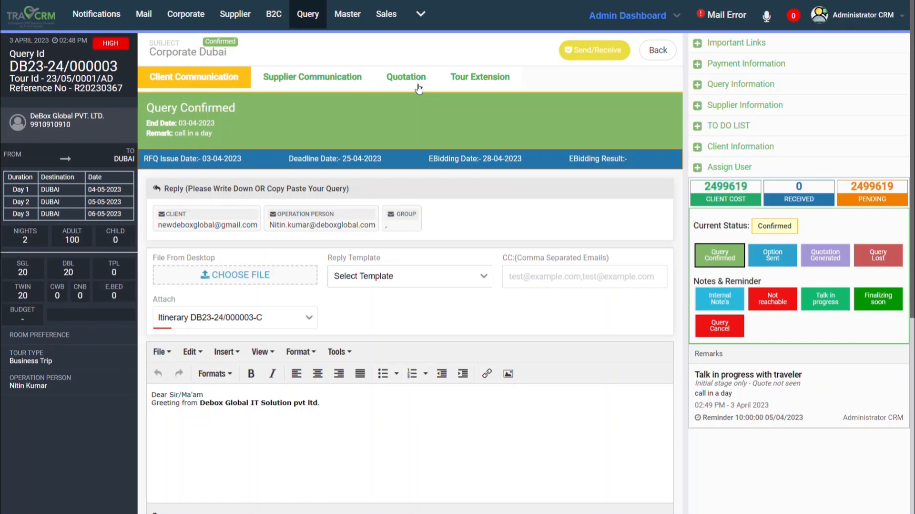
{"action": "left_click", "coordinate": [418, 80]}
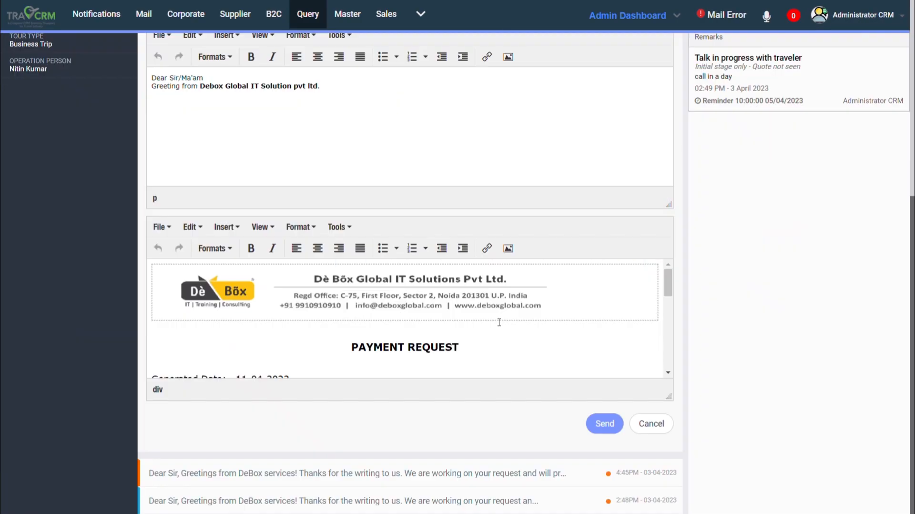
{"action": "scroll", "coordinate": [500, 321], "scroll_direction": "down", "scroll_amount": 5}
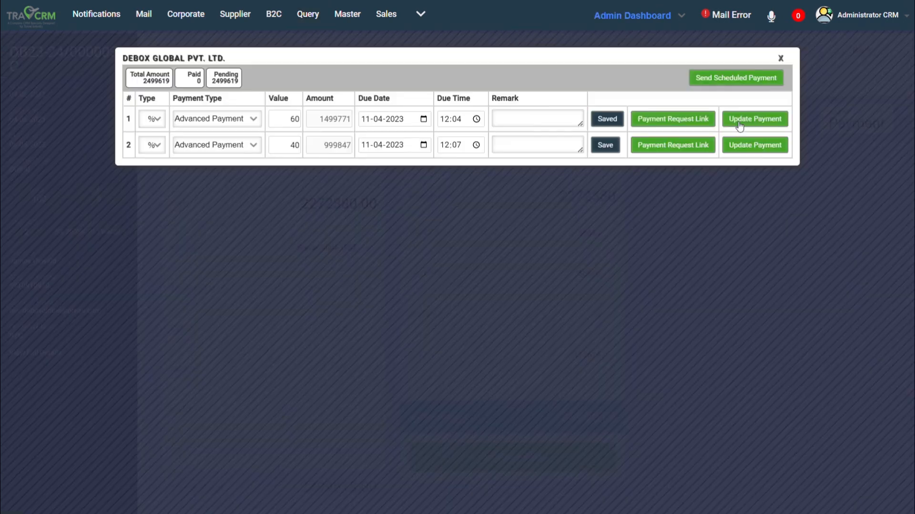
Record the client's advance payment of 1499771 through NEFT with sbi as the bank.
{"action": "left_click", "coordinate": [747, 123]}
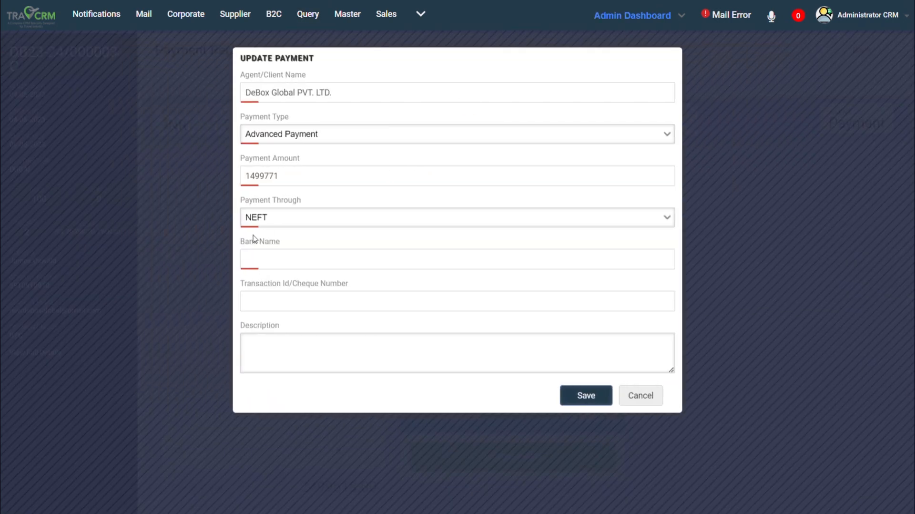
{"action": "left_click", "coordinate": [396, 261]}
{"action": "type", "text": "ICI"}
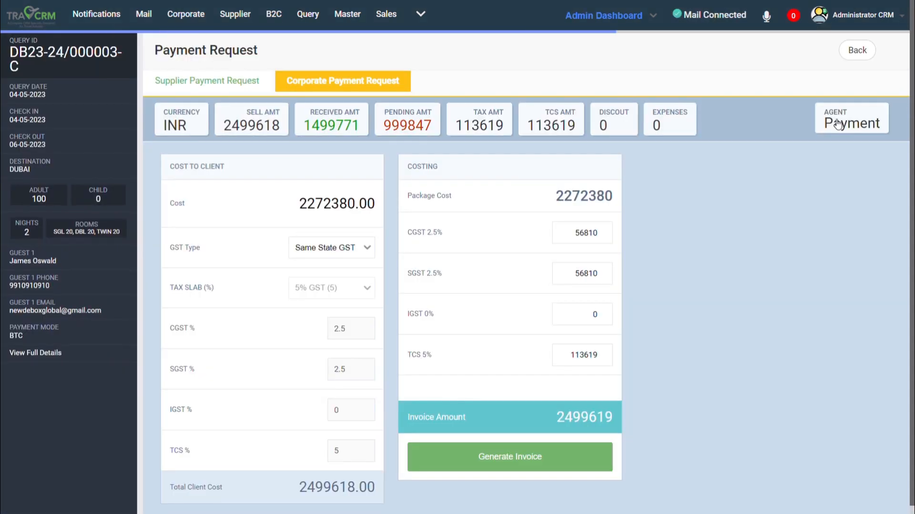
Open the payment receipt for the client's advance payment, examine it, and close it.
{"action": "left_click", "coordinate": [838, 124]}
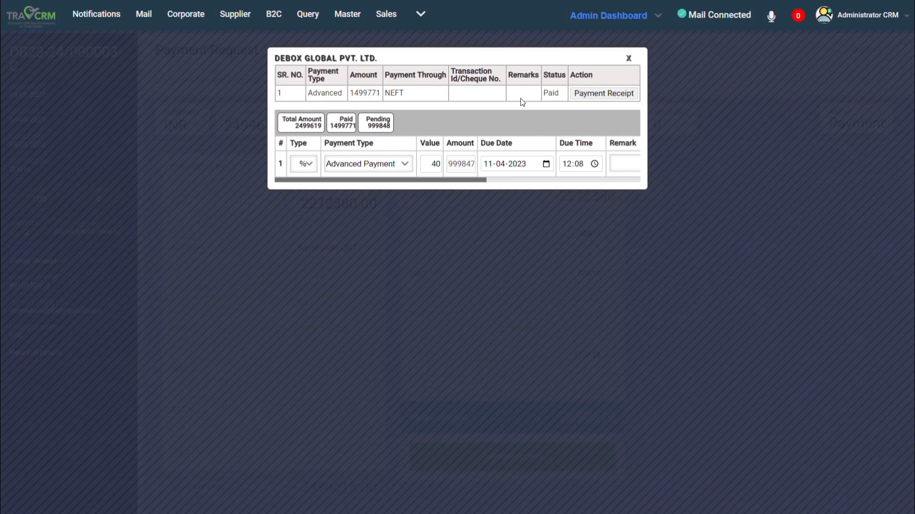
{"action": "left_click", "coordinate": [657, 87]}
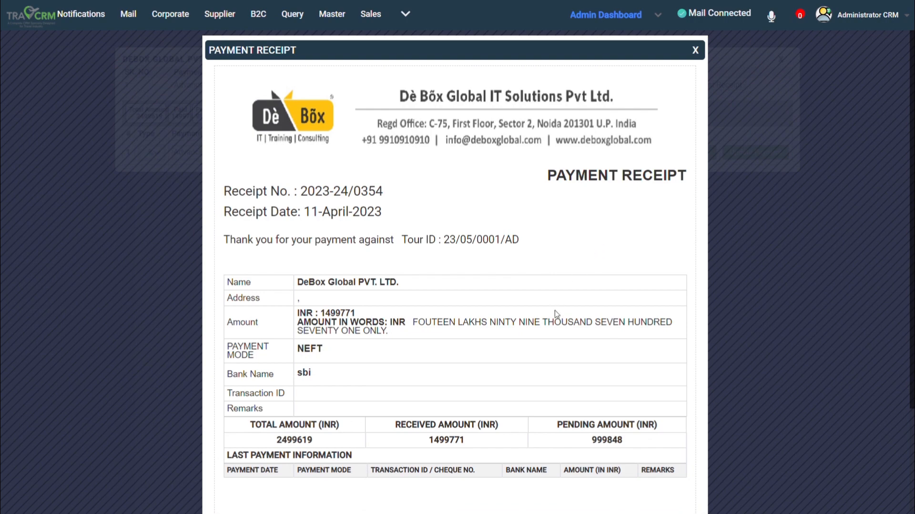
{"action": "scroll", "coordinate": [556, 314], "scroll_direction": "down", "scroll_amount": 3}
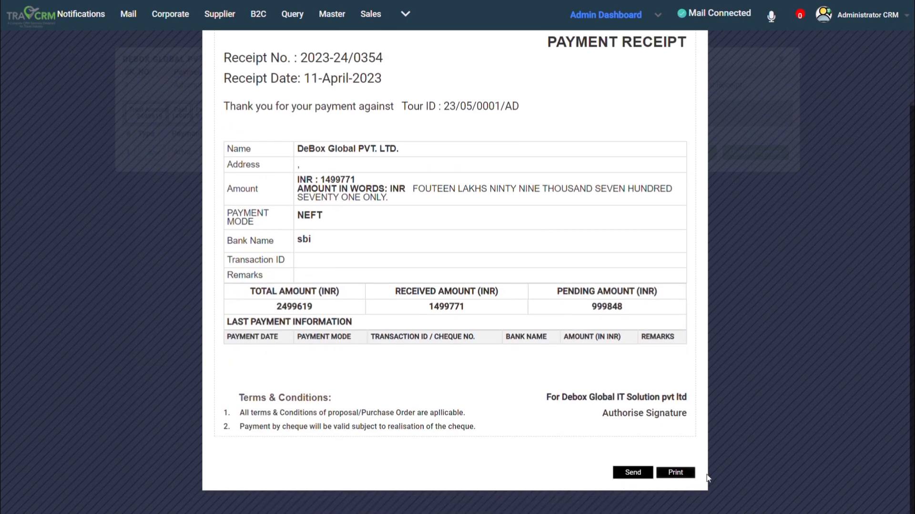
{"action": "scroll", "coordinate": [706, 472], "scroll_direction": "up", "scroll_amount": 3}
{"action": "left_click", "coordinate": [692, 54]}
Generate a total invoice for the query as a Tax Invoice, save it, and open it from the invoice list.
{"action": "left_click", "coordinate": [484, 462]}
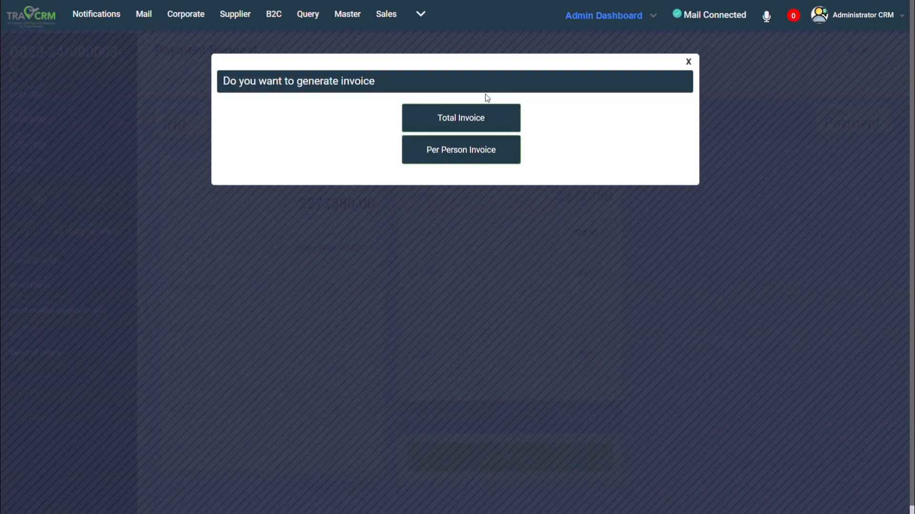
{"action": "left_click", "coordinate": [469, 119]}
{"action": "left_click", "coordinate": [646, 287]}
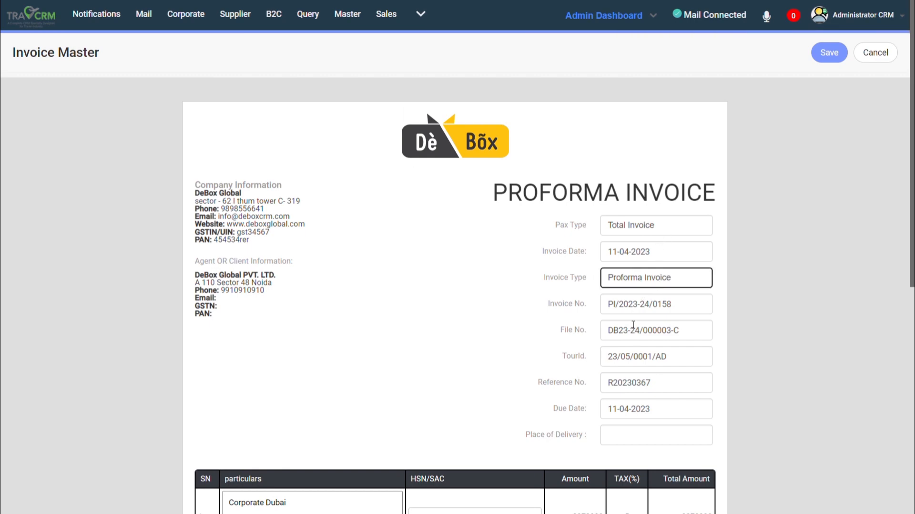
{"action": "scroll", "coordinate": [633, 325], "scroll_direction": "down", "scroll_amount": 10}
{"action": "left_click", "coordinate": [830, 52]}
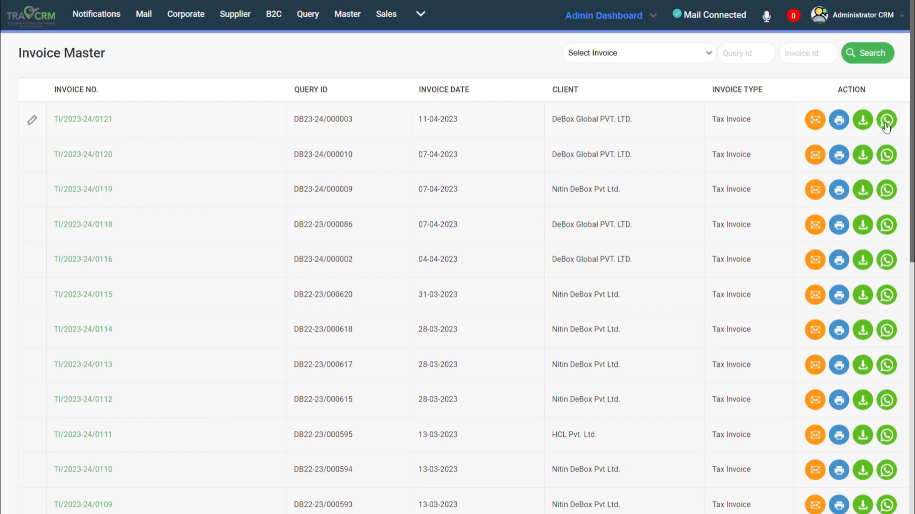
{"action": "left_click", "coordinate": [83, 119]}
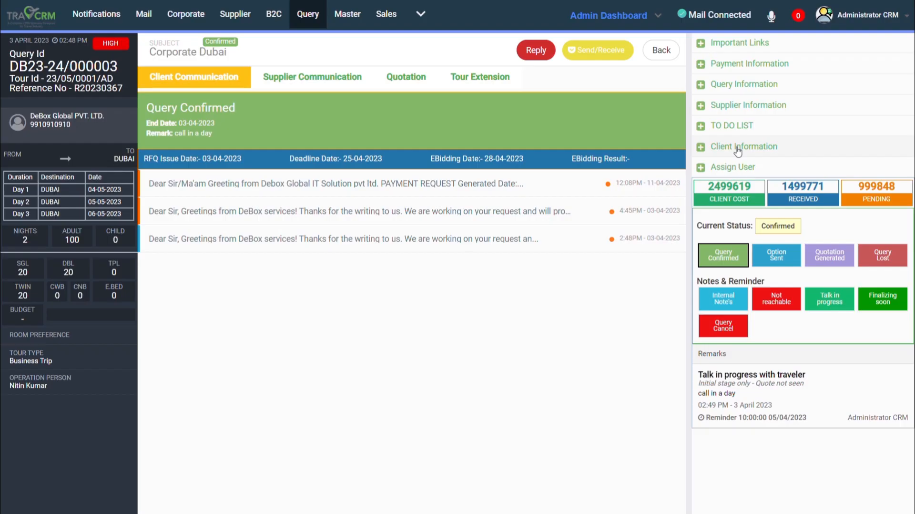
Open the guest list from the Corporate Dubai query's client information and examine its column choices.
{"action": "left_click", "coordinate": [738, 151]}
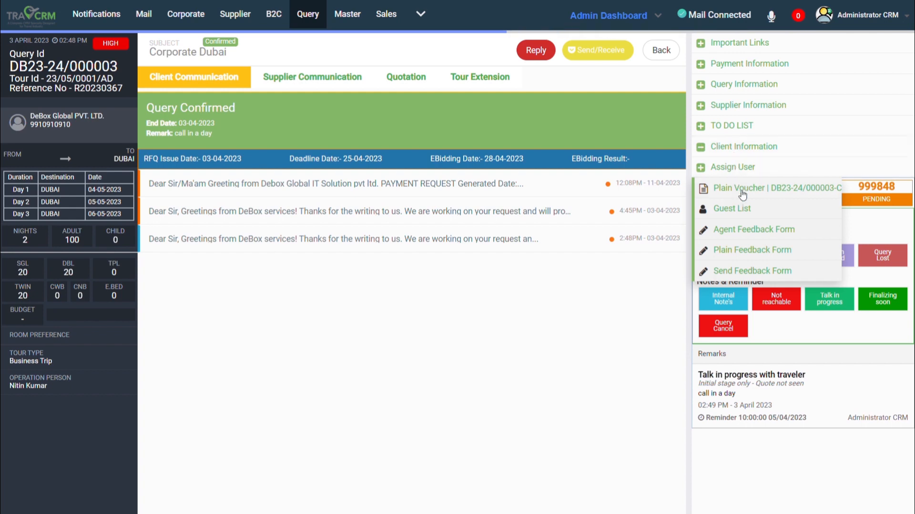
{"action": "left_click", "coordinate": [741, 208]}
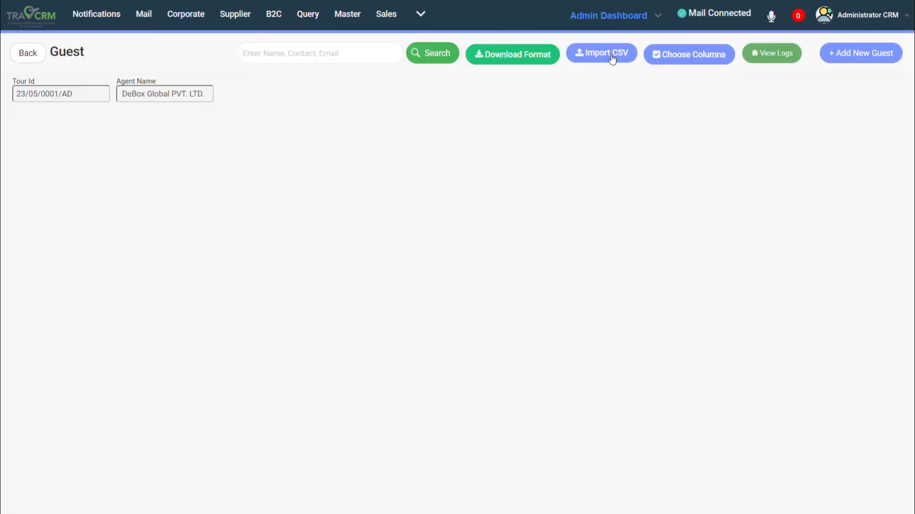
{"action": "left_click", "coordinate": [691, 59]}
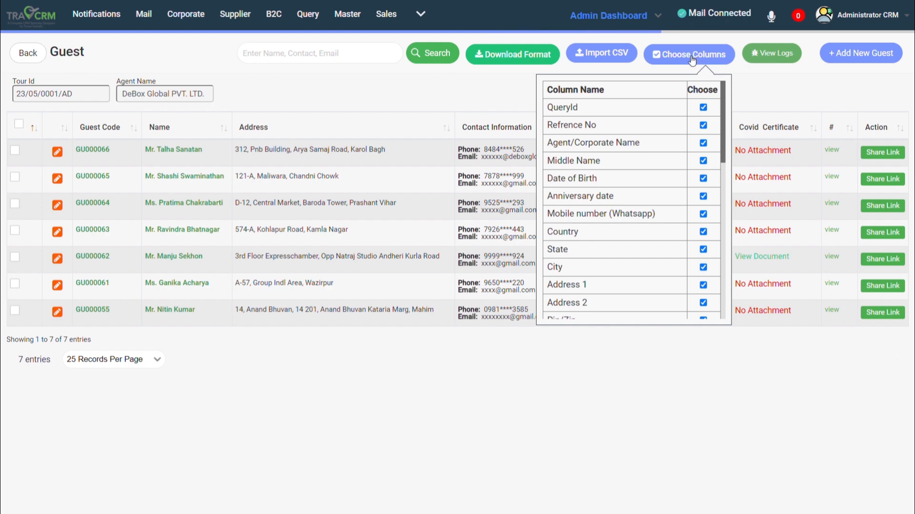
{"action": "left_click", "coordinate": [693, 60]}
{"action": "left_click", "coordinate": [853, 55]}
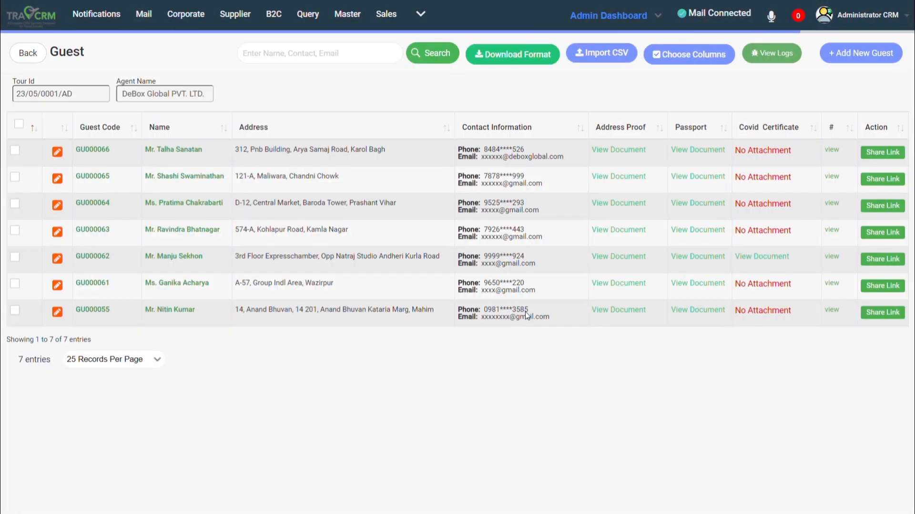
Share the information form link with the first listed guest, and open the form from the mail at its Agent ID/Emp ID field.
{"action": "left_click", "coordinate": [890, 158]}
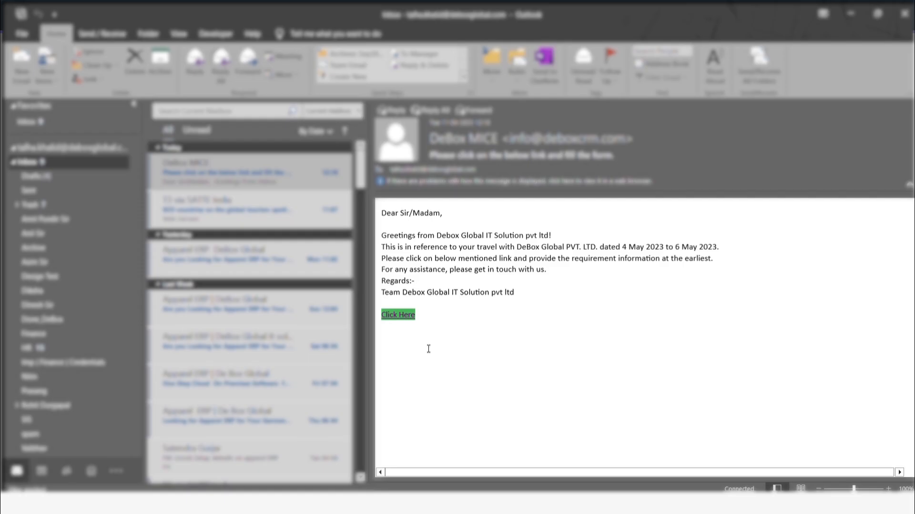
{"action": "left_click", "coordinate": [406, 314]}
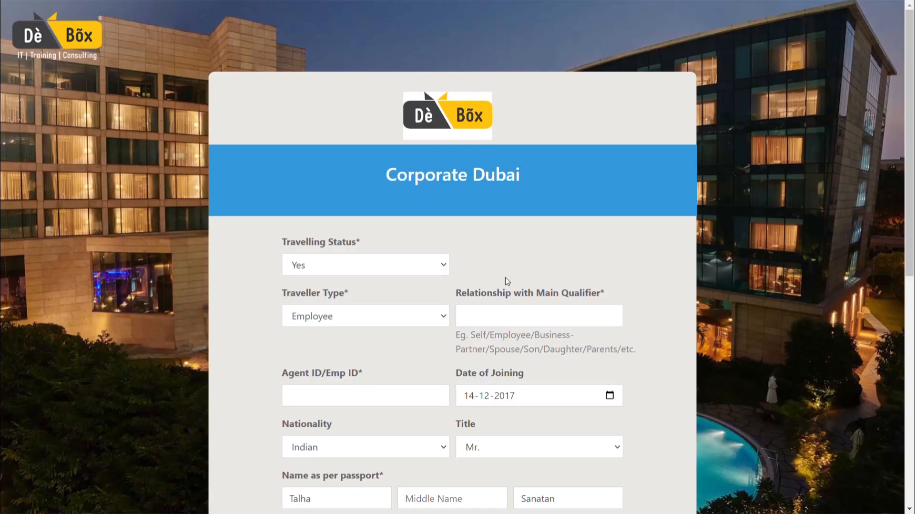
{"action": "scroll", "coordinate": [364, 310], "scroll_direction": "down", "scroll_amount": 2}
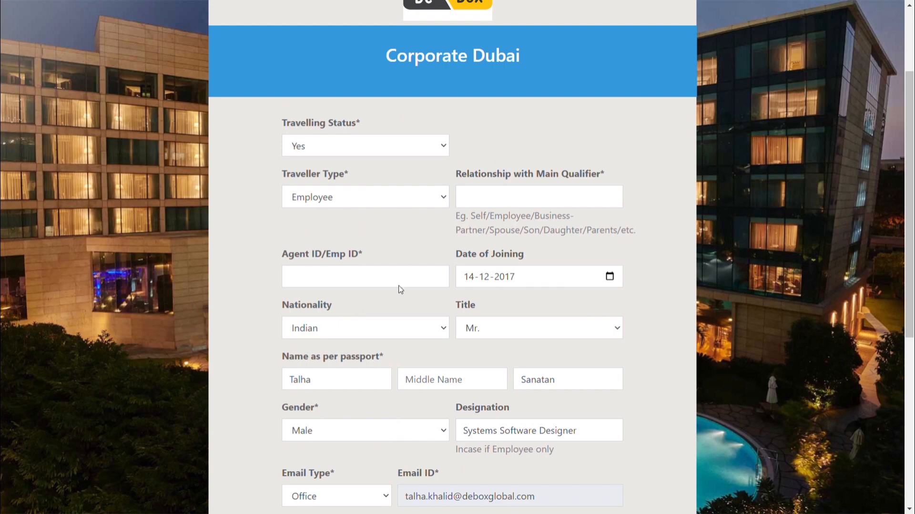
{"action": "scroll", "coordinate": [390, 299], "scroll_direction": "down", "scroll_amount": 3}
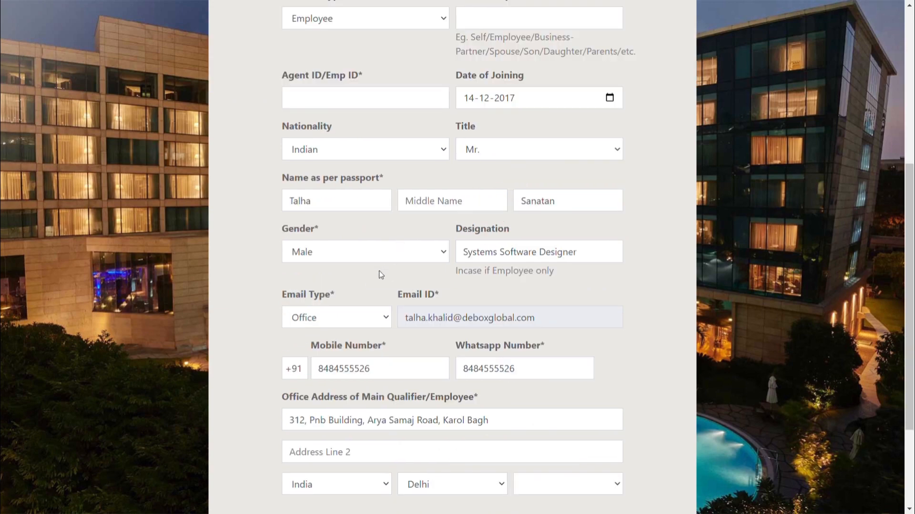
{"action": "left_click", "coordinate": [416, 94]}
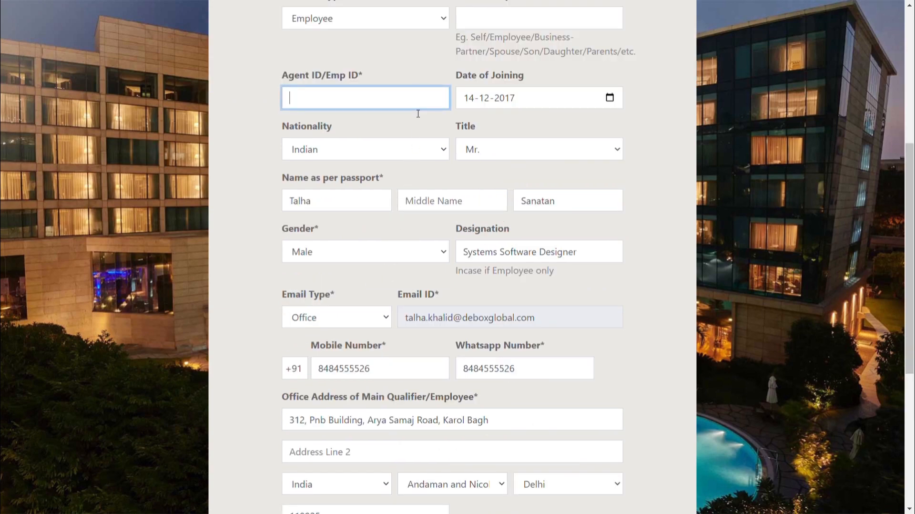